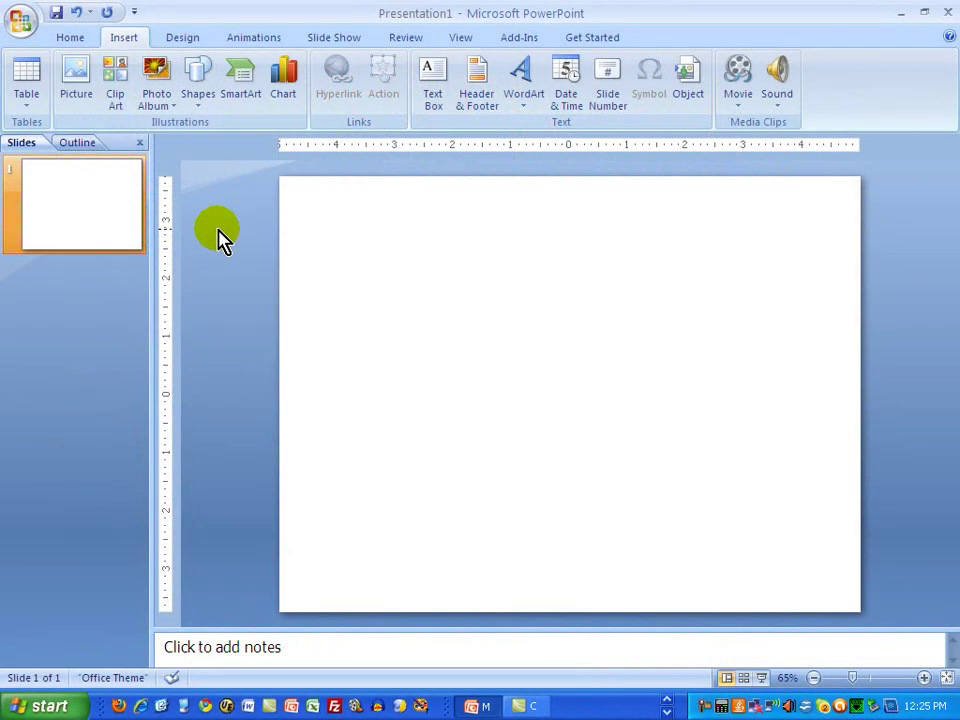
Insert old_house.jpg from the ArtPainting folder onto the blank slide and select it
click(85, 85)
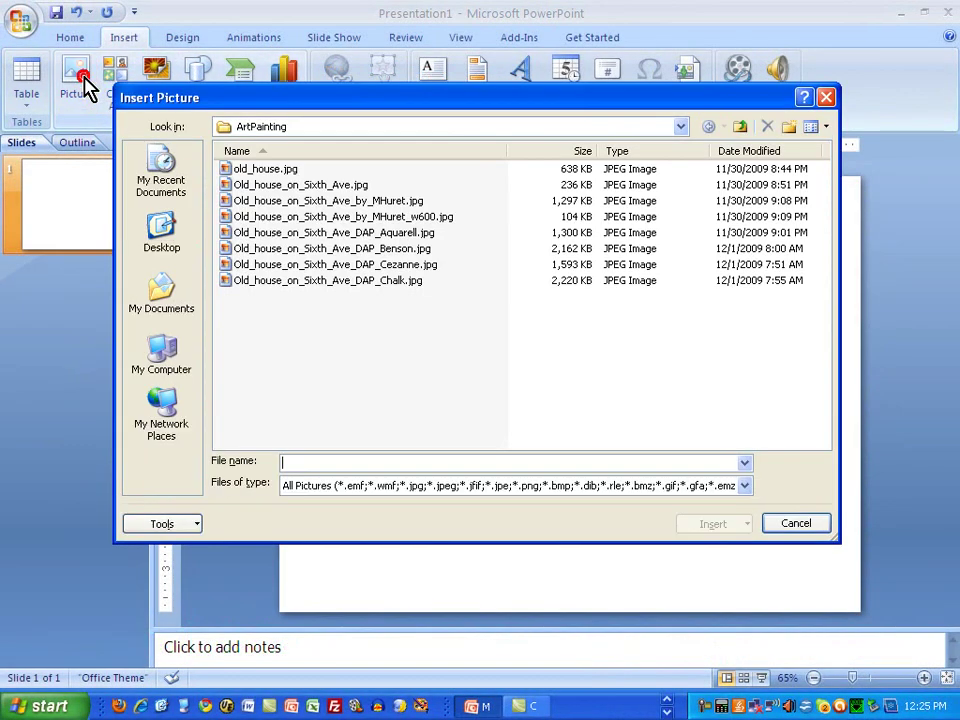
click(290, 171)
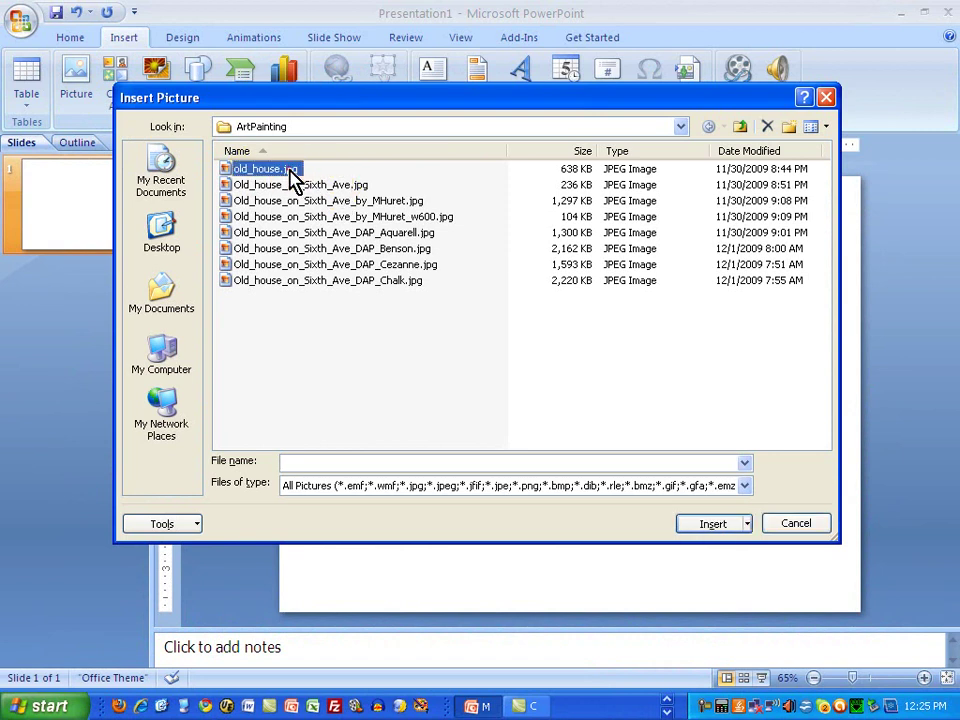
click(707, 525)
click(704, 522)
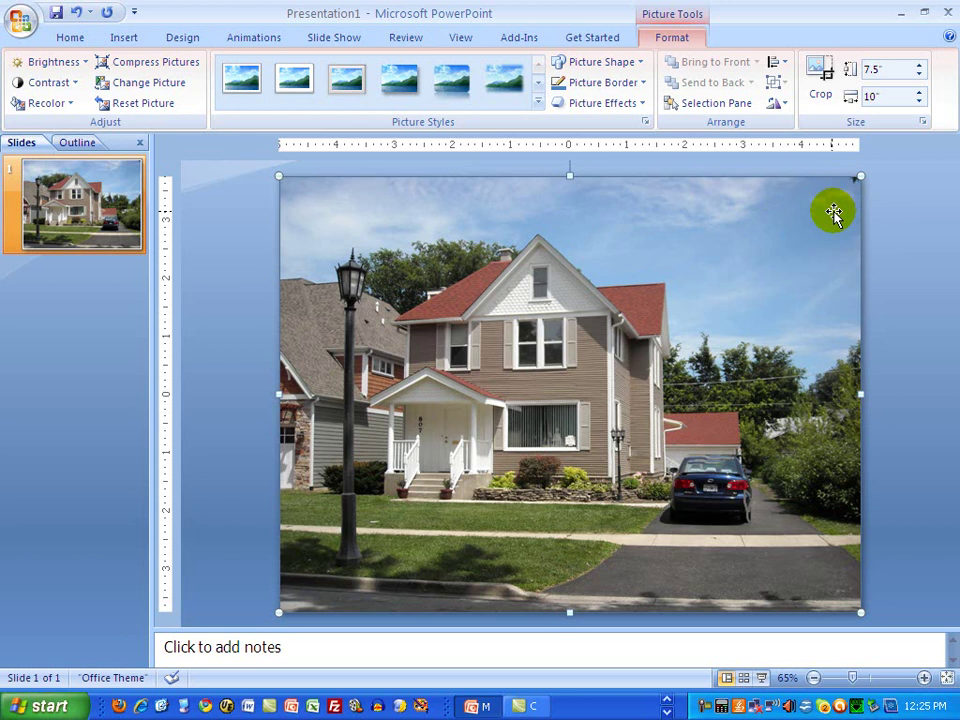
drag(826, 212, 720, 253)
drag(575, 266, 678, 271)
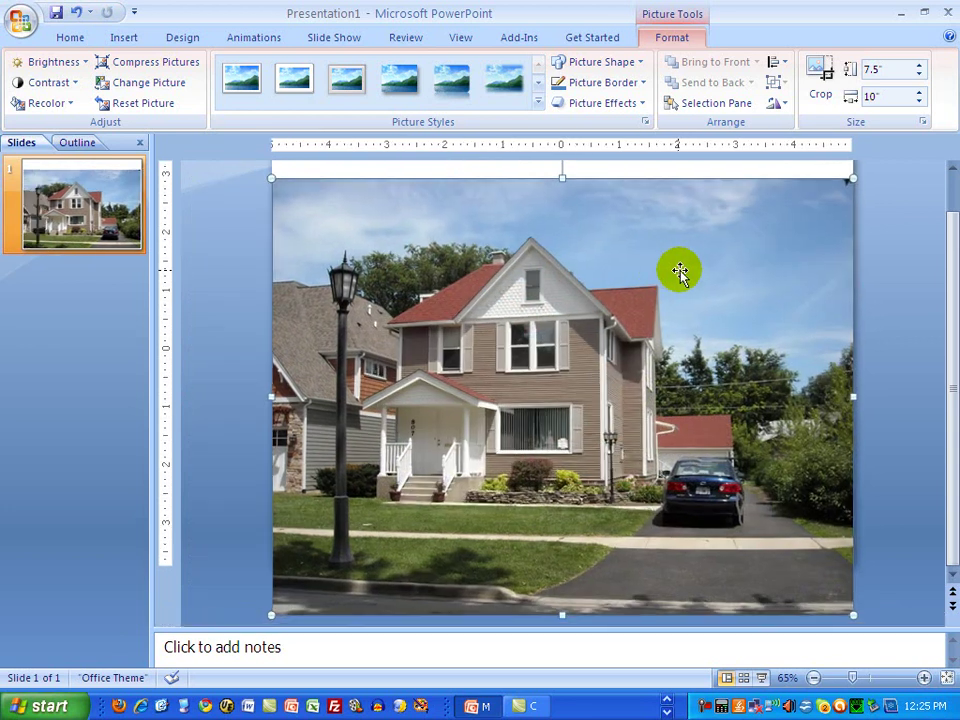
drag(621, 289, 656, 268)
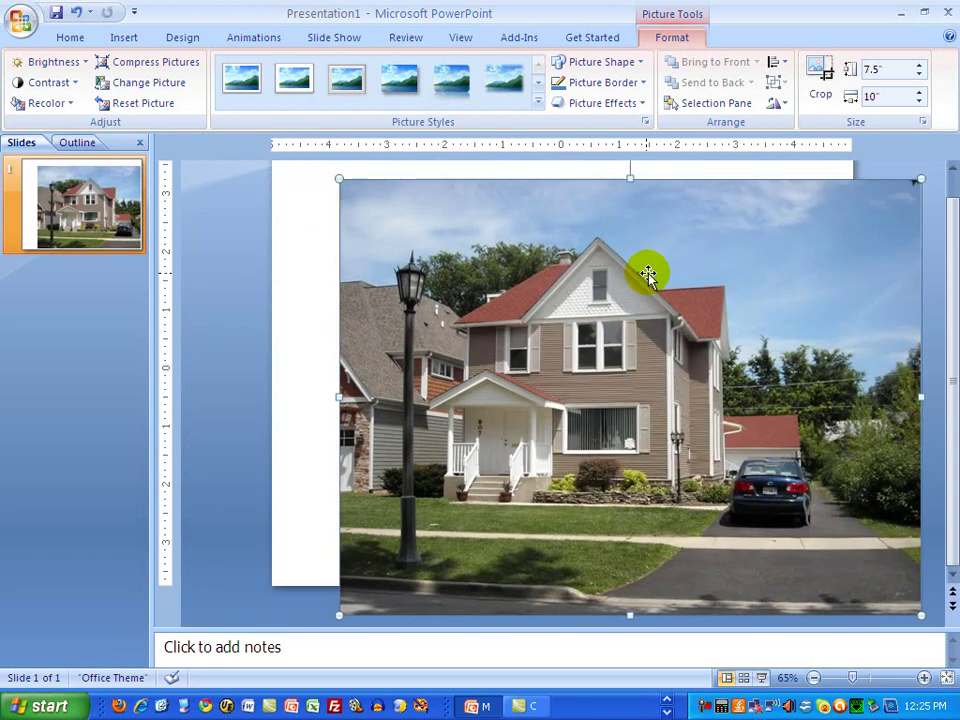
key(ctrl+z)
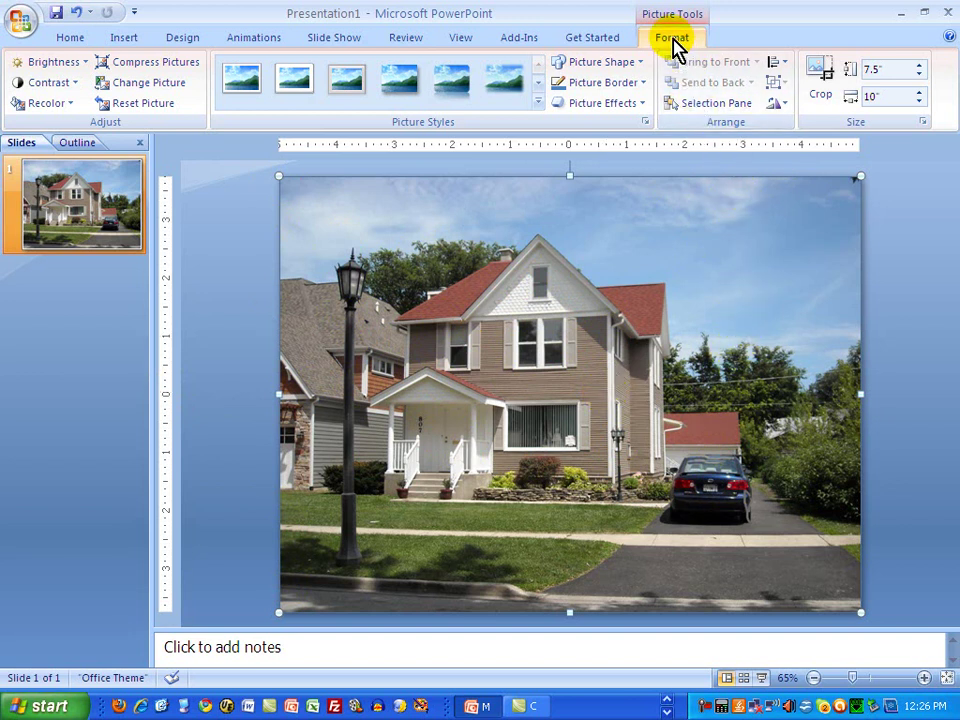
Crop the photo's right, top, left and bottom edges inward to 5.25" by 5.5"
click(833, 86)
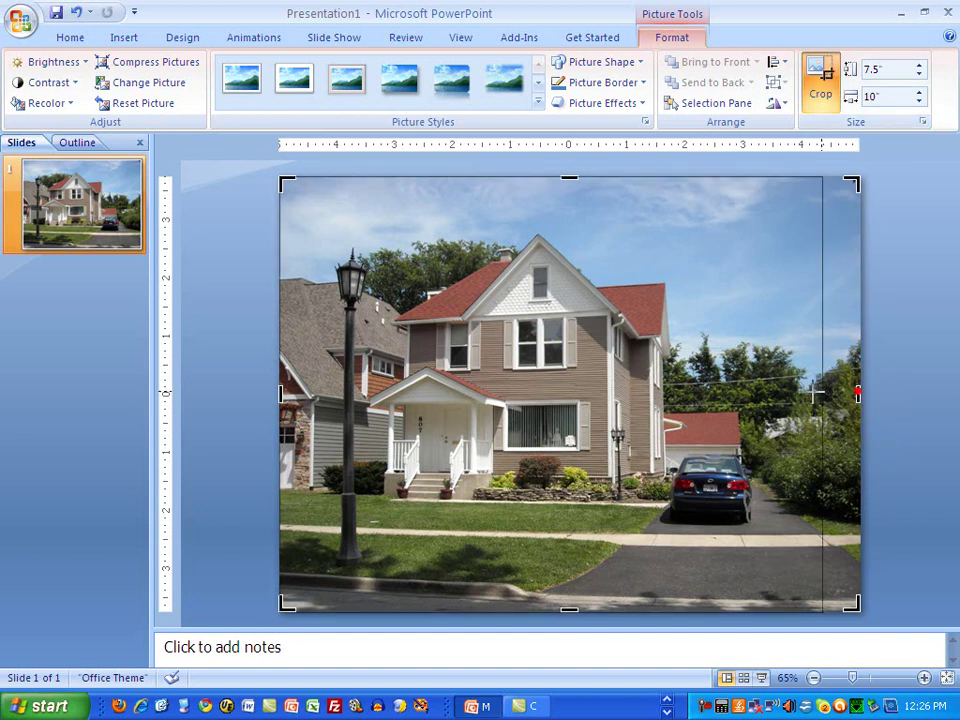
drag(858, 393, 690, 386)
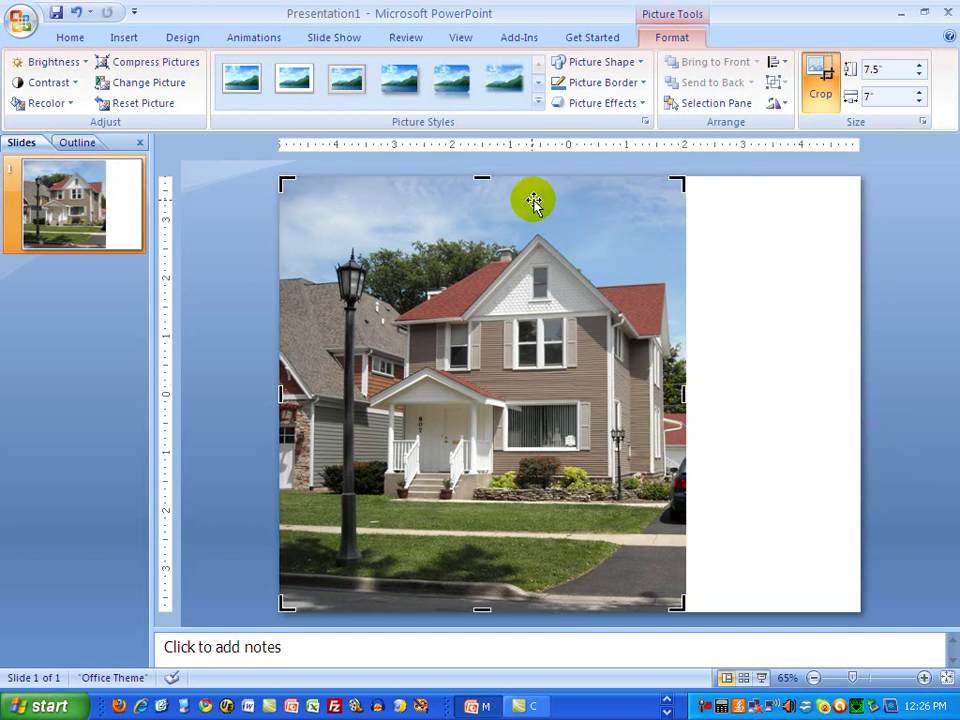
drag(483, 173, 468, 226)
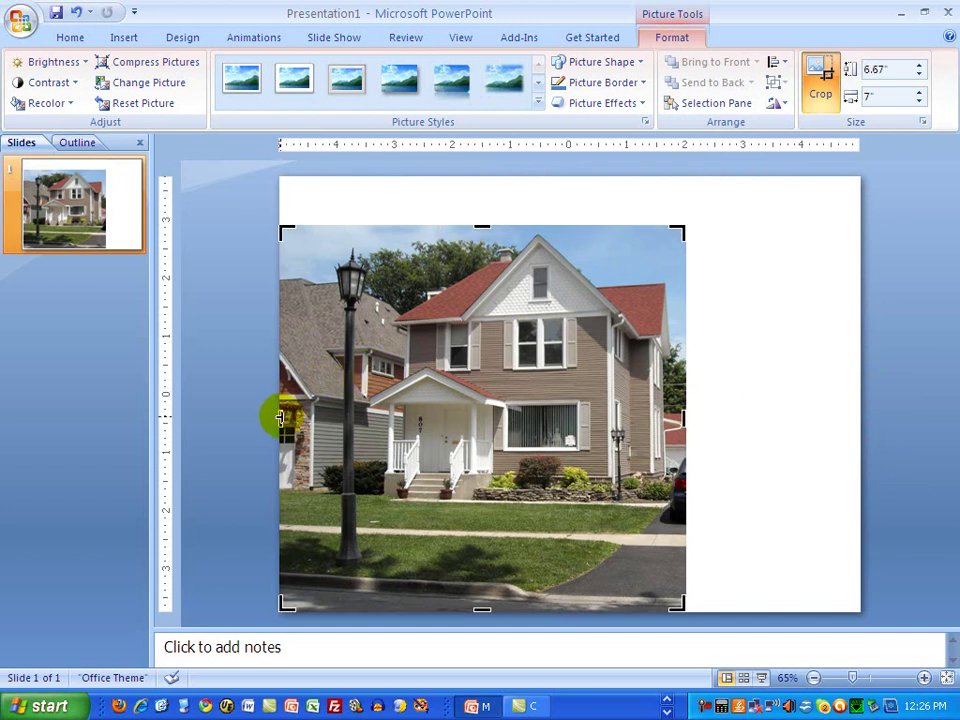
drag(281, 418, 367, 420)
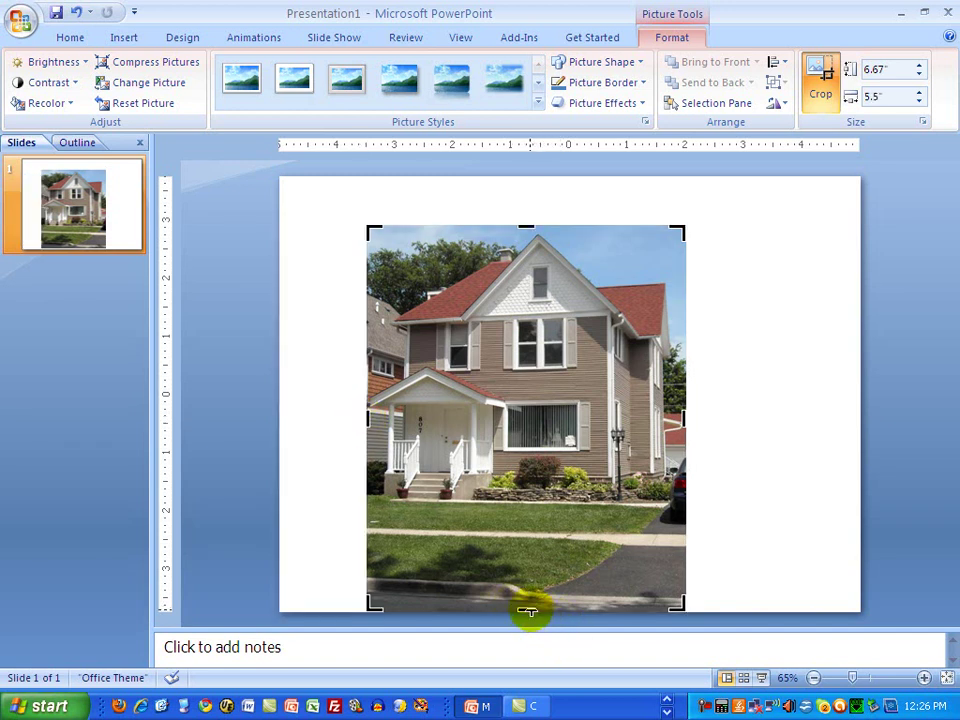
drag(527, 609, 531, 528)
click(943, 422)
click(924, 436)
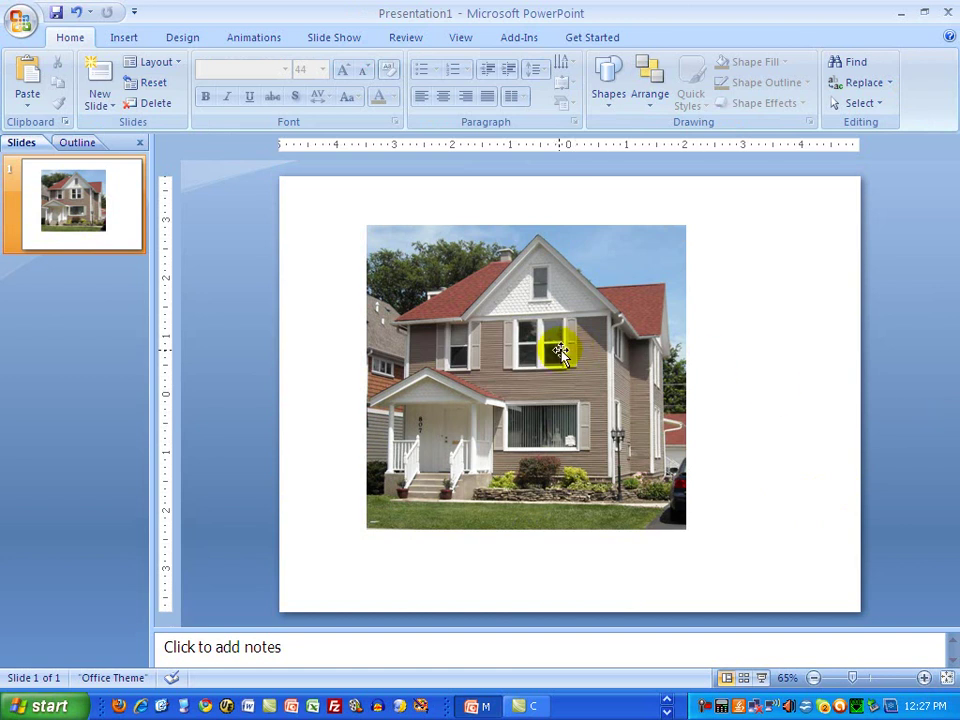
Drag the cropped house photo right and slightly down toward the slide centre
drag(551, 352, 602, 399)
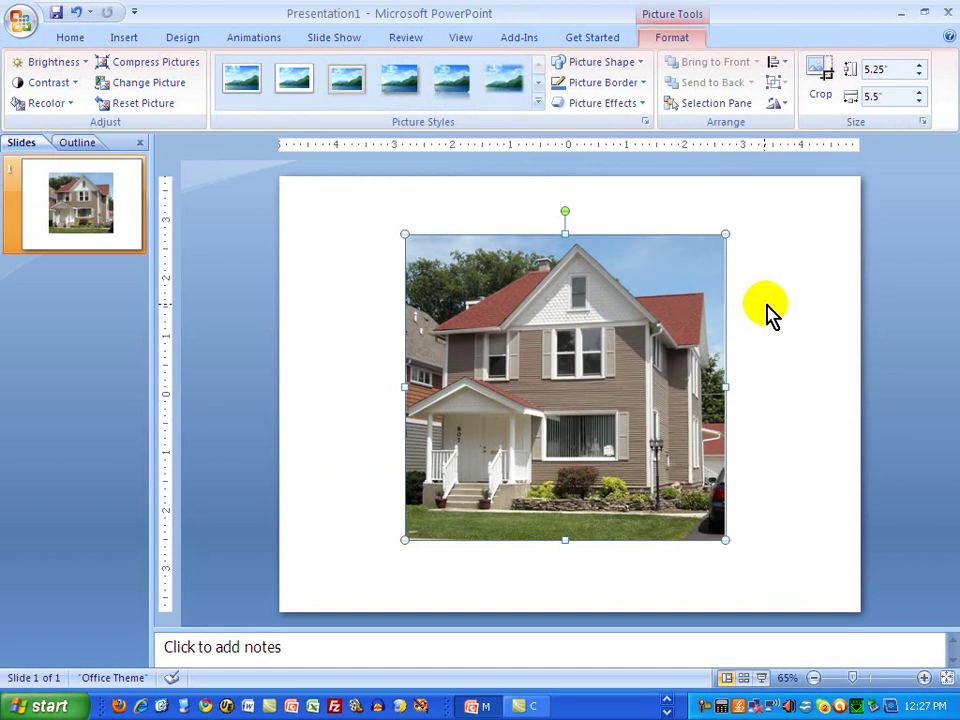
Re-crop the photo's right edge out and back so it measures 5.58" wide
click(824, 78)
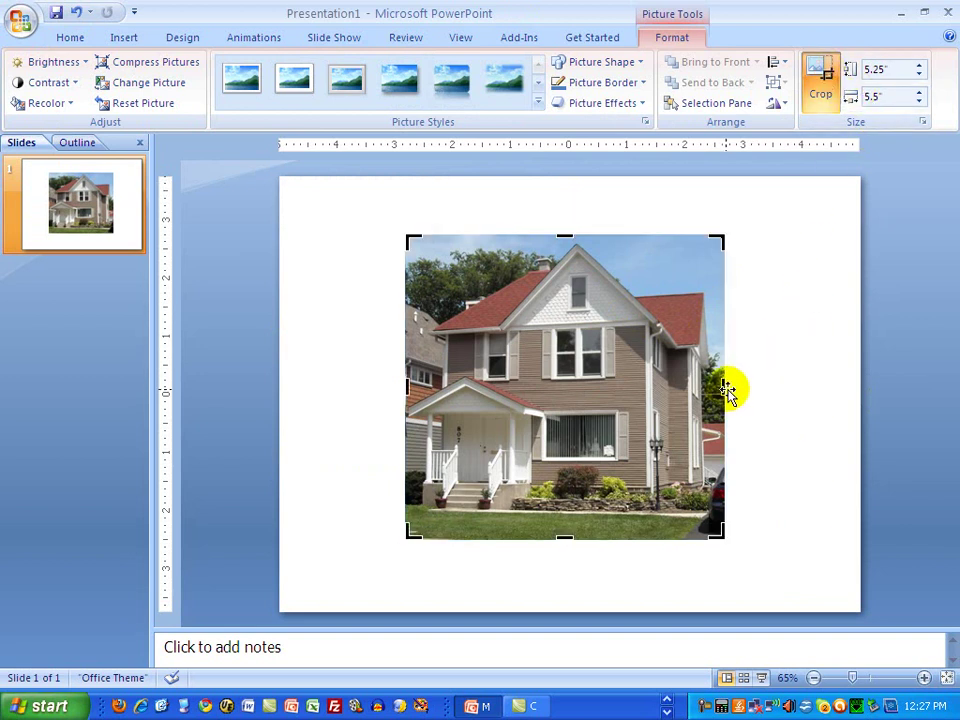
drag(725, 386, 782, 386)
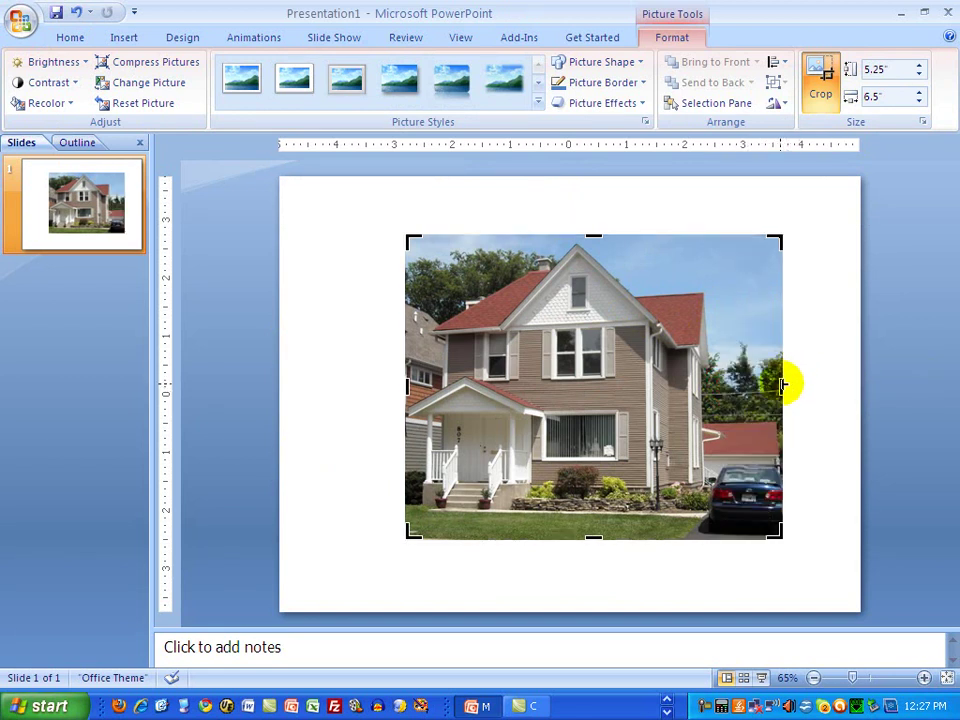
drag(782, 384, 730, 386)
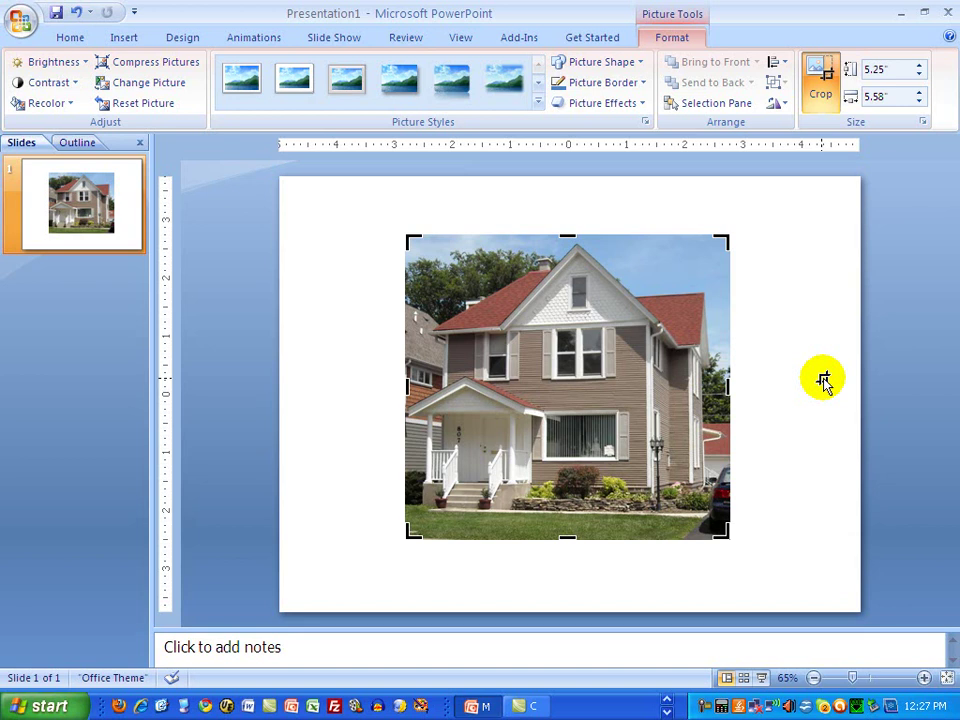
click(913, 392)
click(913, 392)
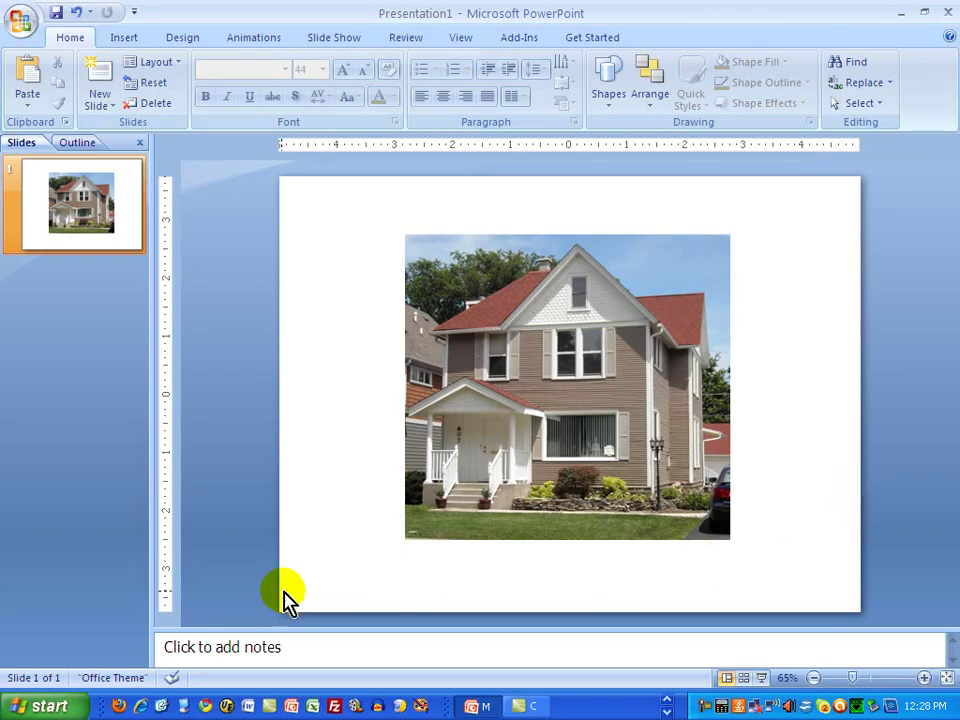
Launch Paint from Start > All Programs > Accessories with a blank canvas
click(50, 706)
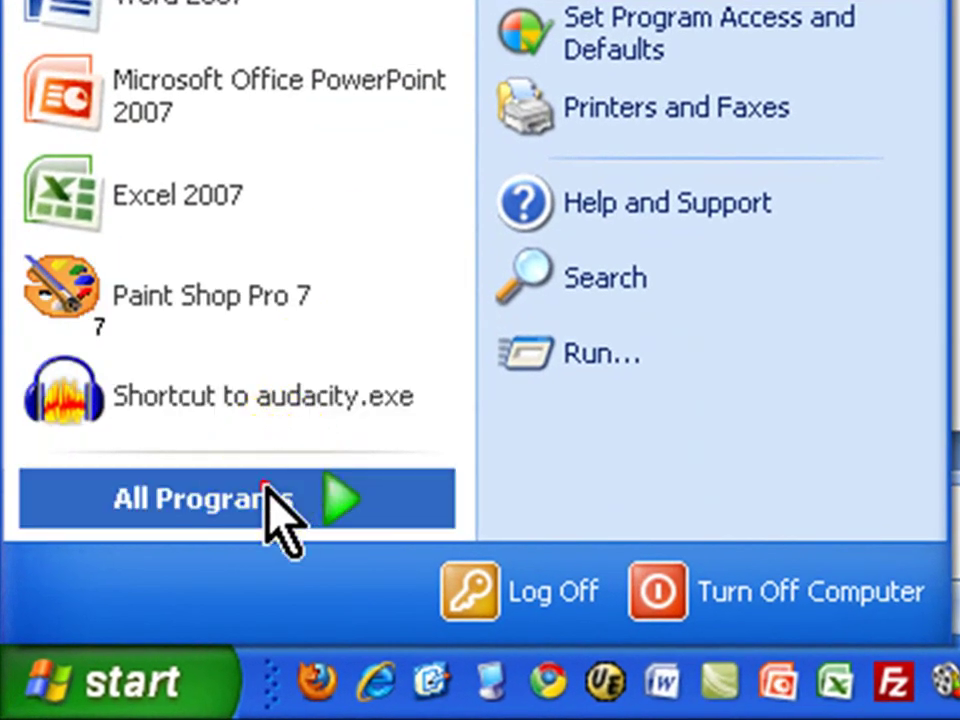
click(268, 496)
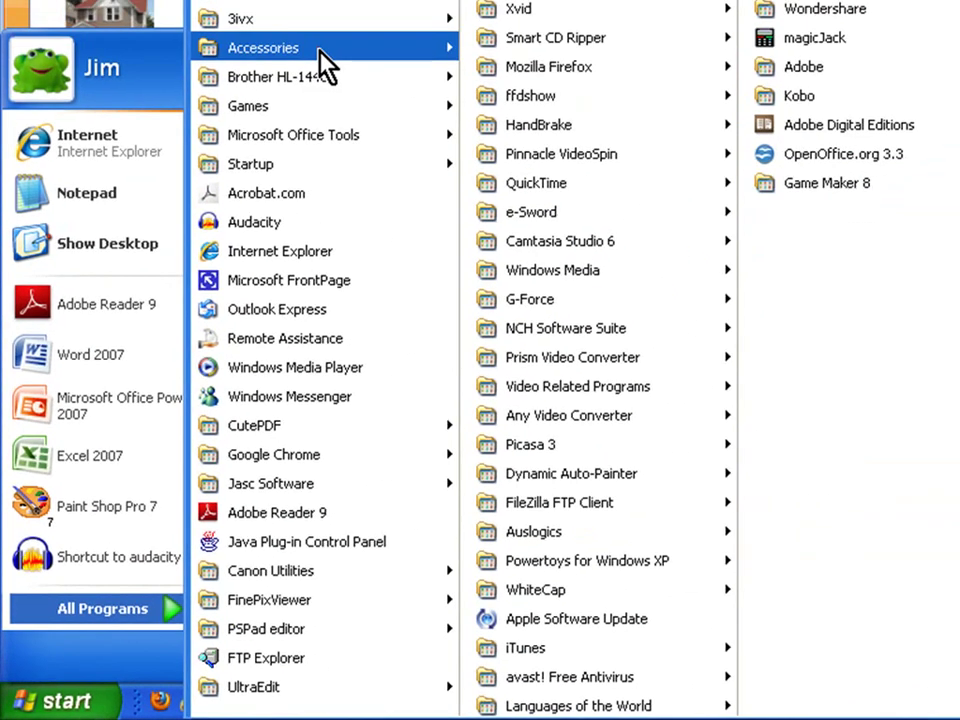
mouse_move(316, 56)
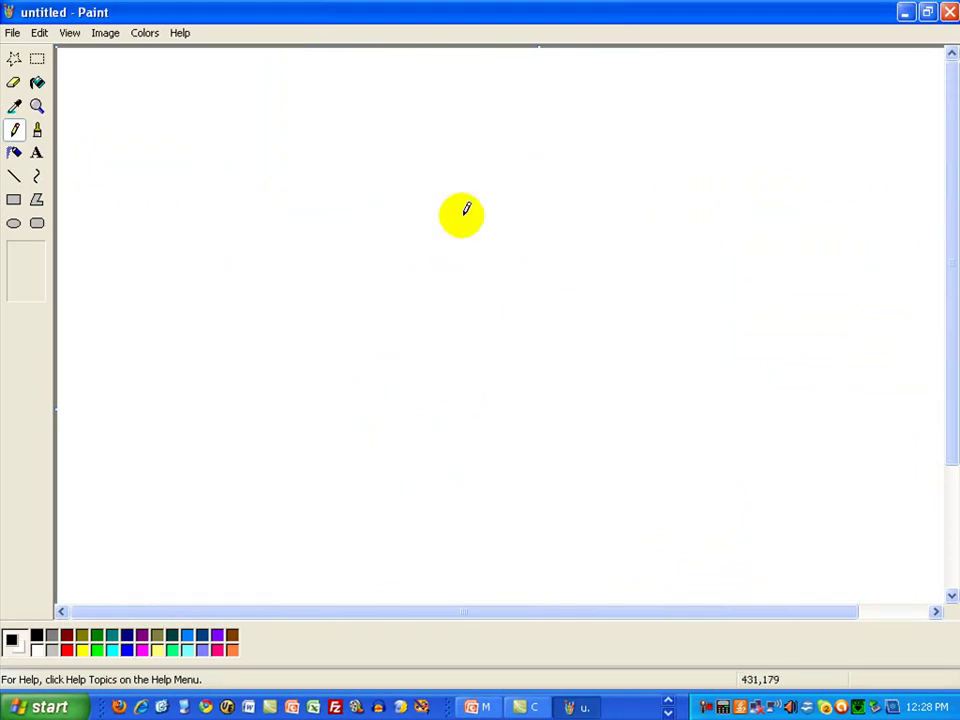
click(36, 178)
drag(133, 139, 343, 234)
click(454, 184)
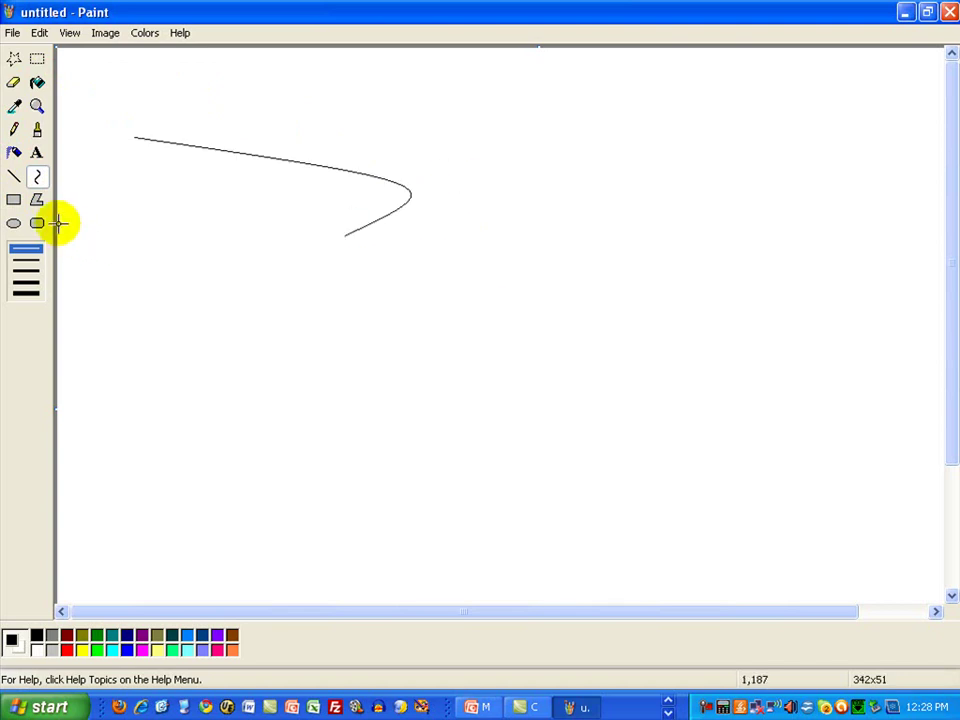
click(14, 176)
drag(125, 187, 219, 289)
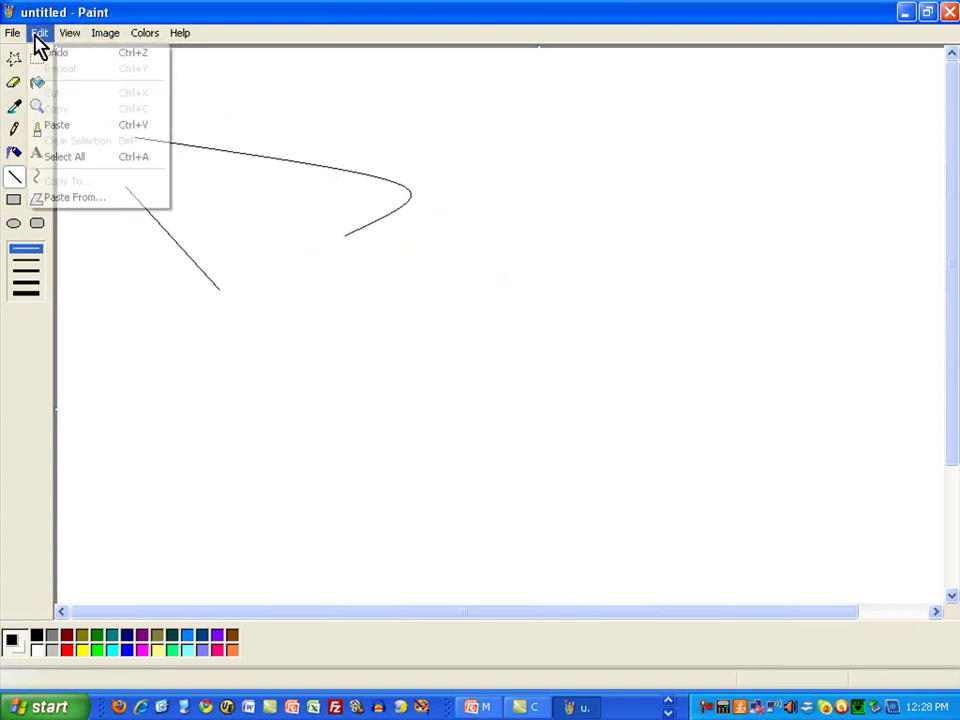
click(45, 55)
click(38, 36)
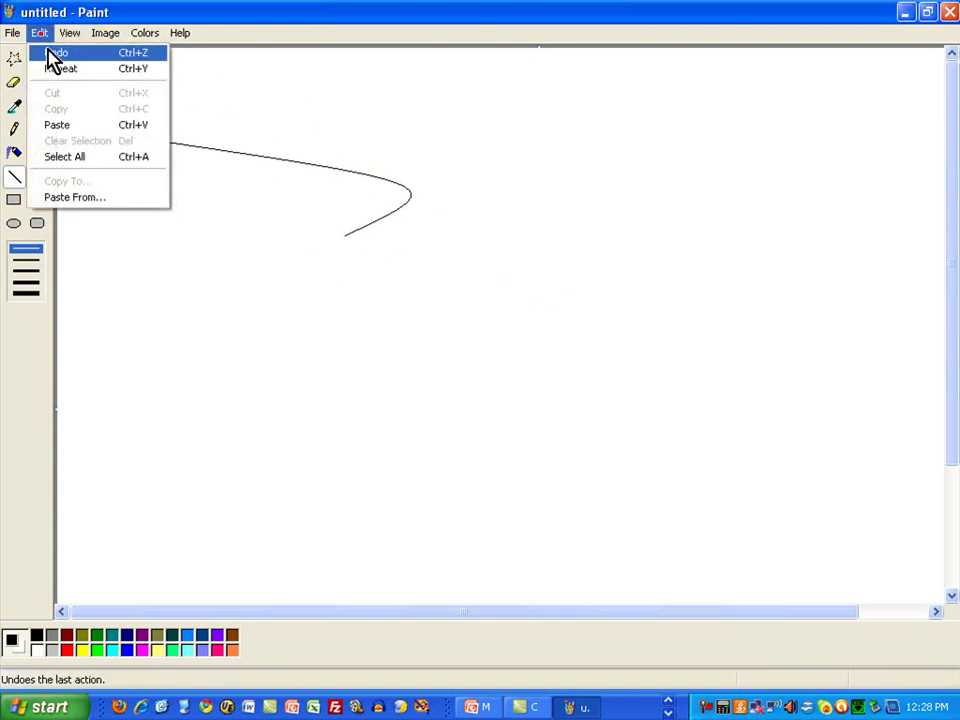
click(52, 55)
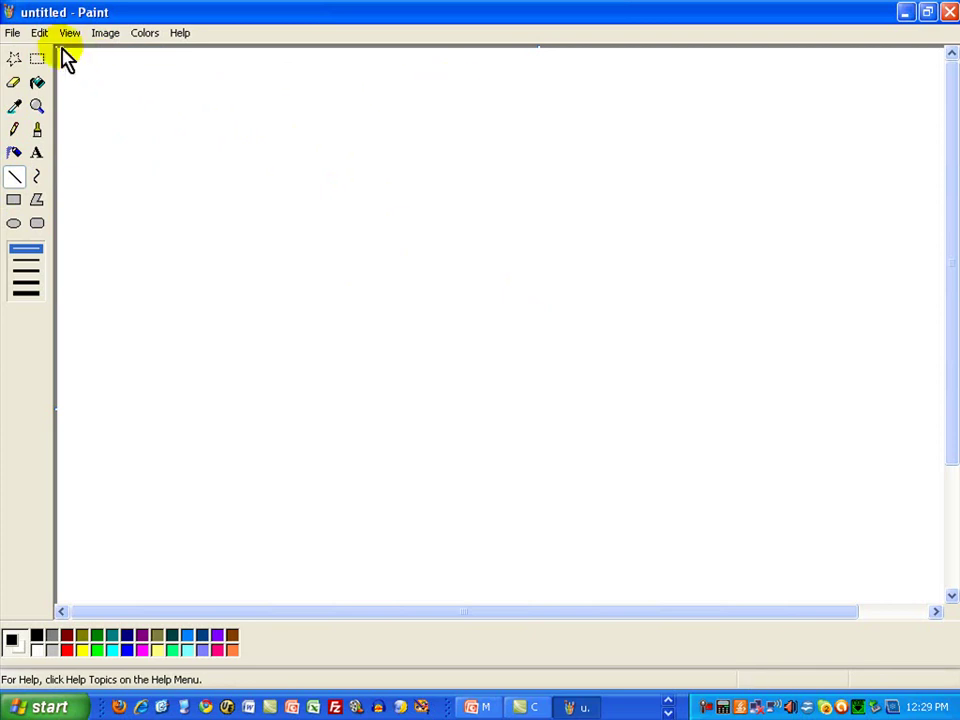
Paste the copied house photo onto the untitled Paint canvas via Edit > Paste
click(38, 33)
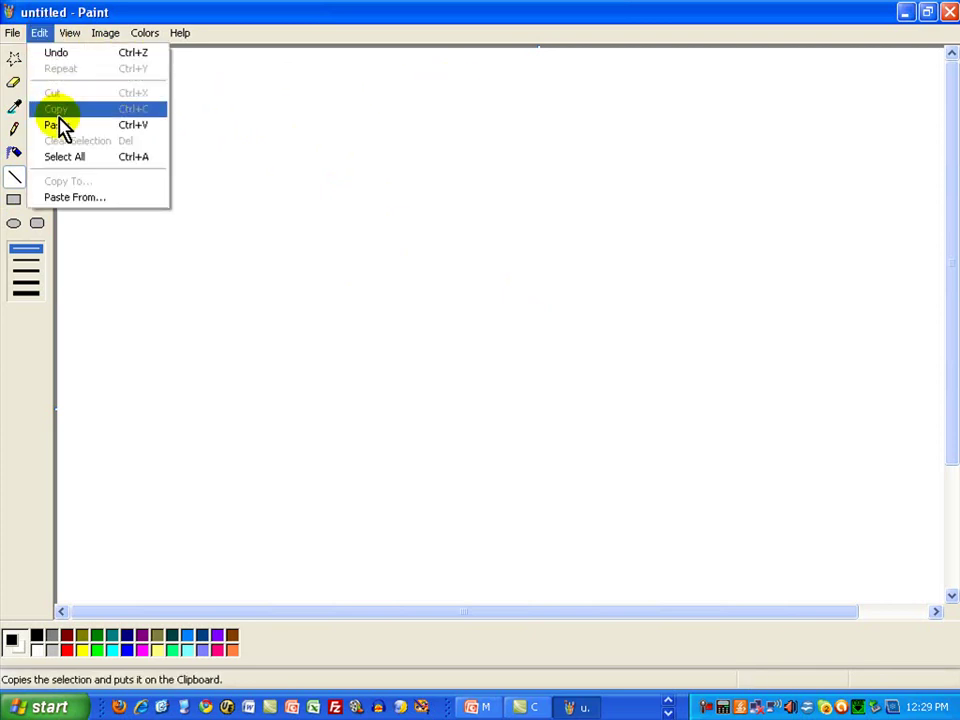
click(58, 125)
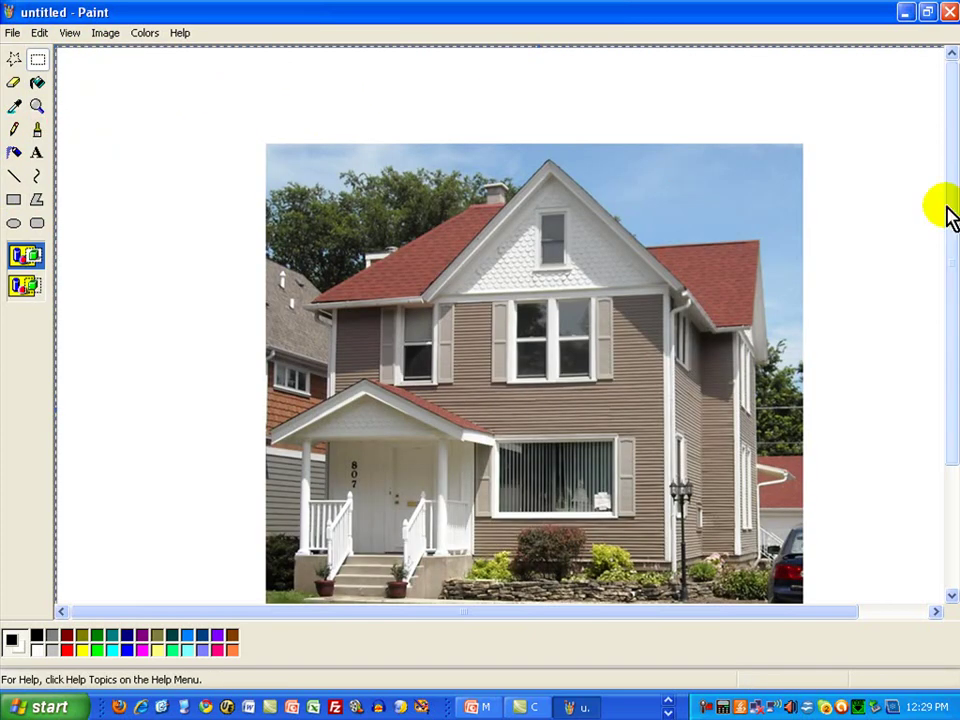
drag(948, 215, 953, 264)
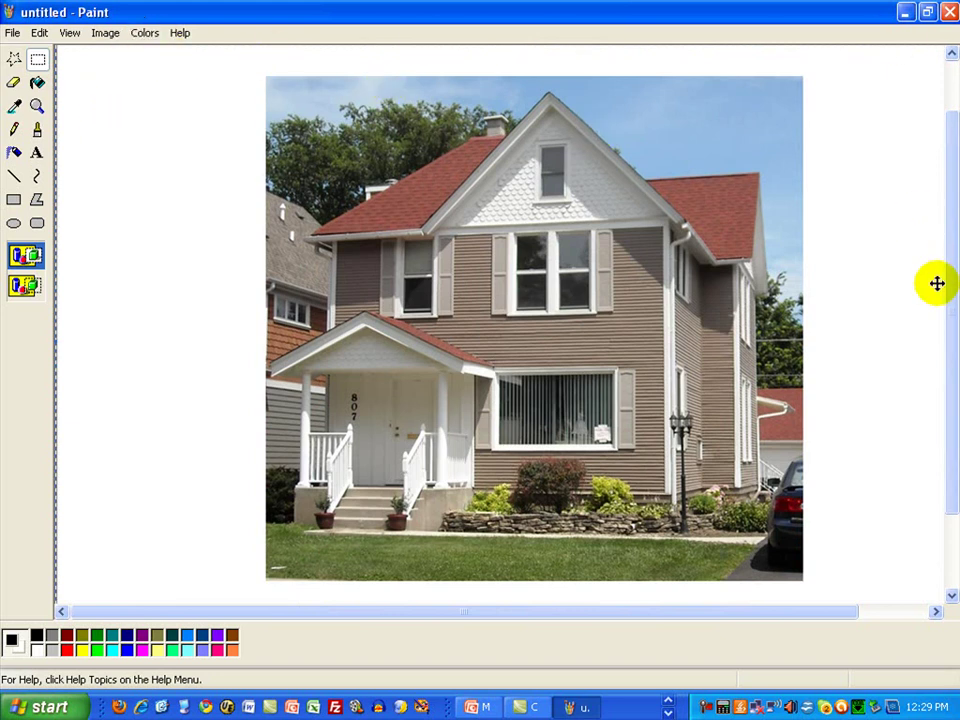
Select the whole pasted photo and drag its top-right corner inward to shrink it
click(39, 62)
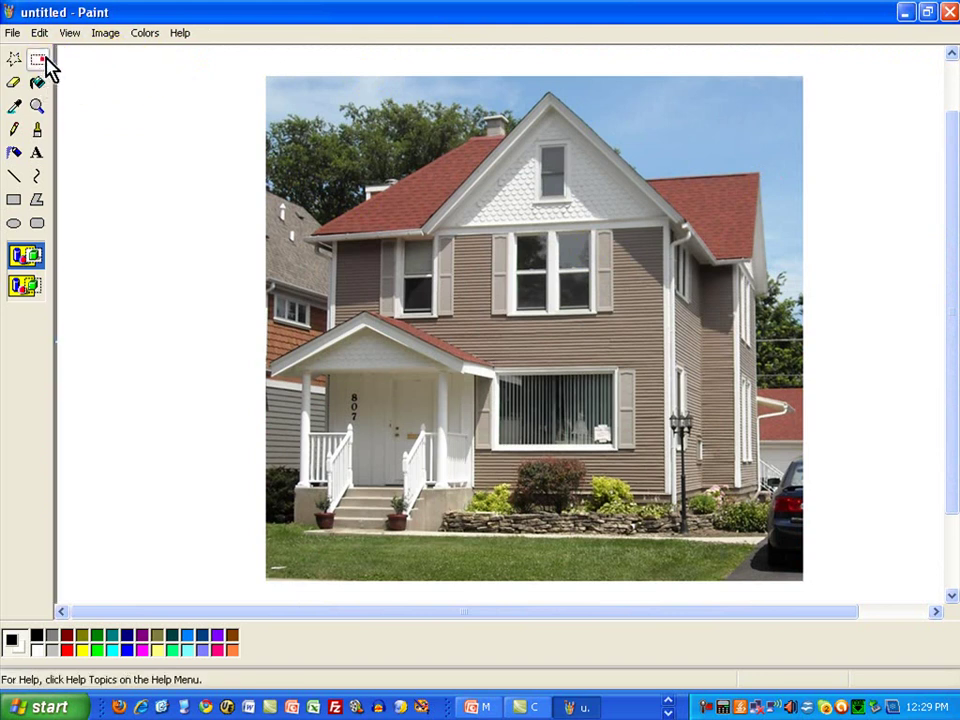
drag(266, 76, 806, 577)
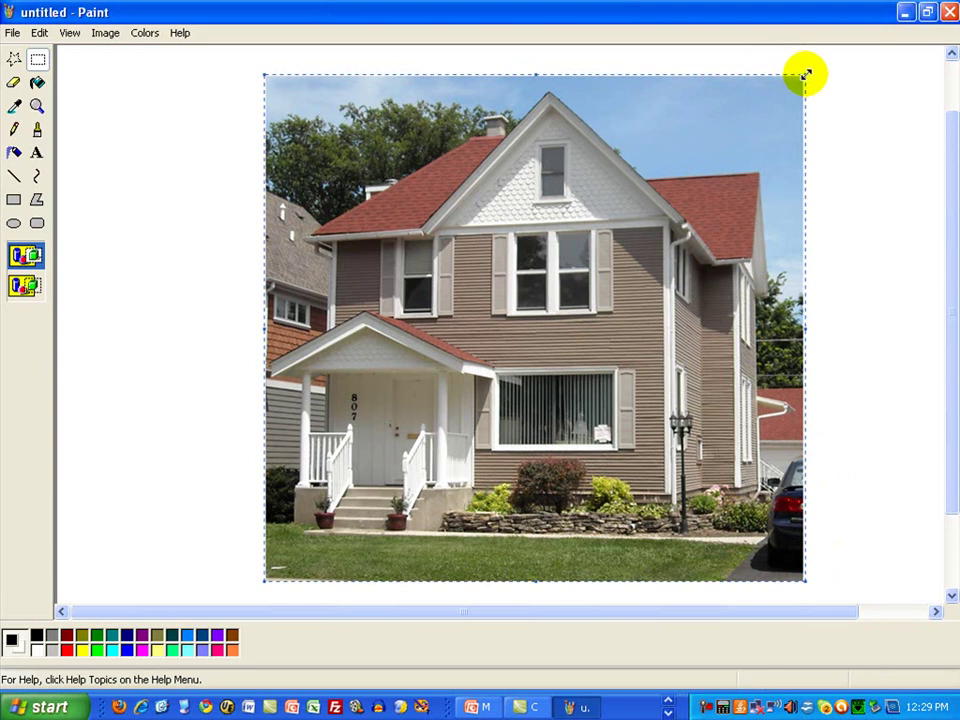
drag(806, 74, 735, 113)
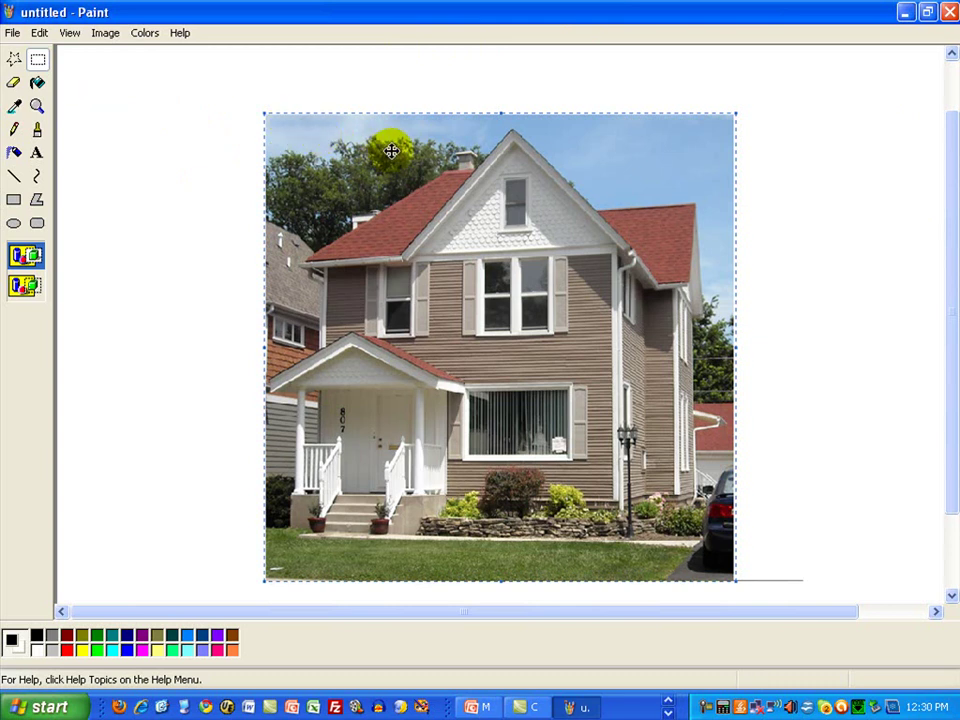
click(39, 33)
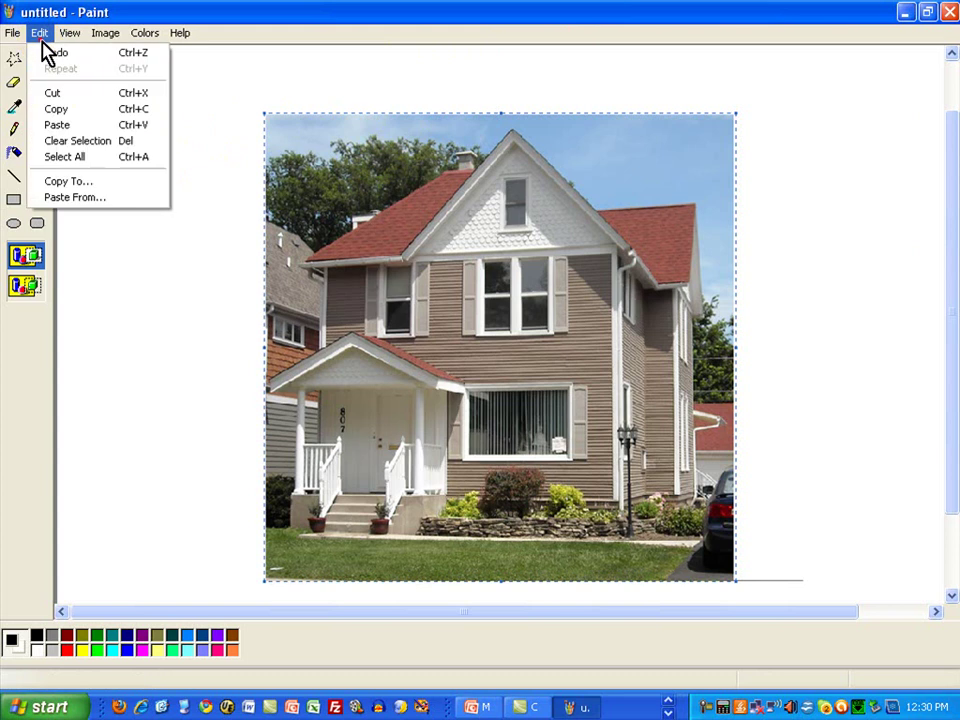
Copy the selected photo and start a new picture without saving the old one
click(60, 108)
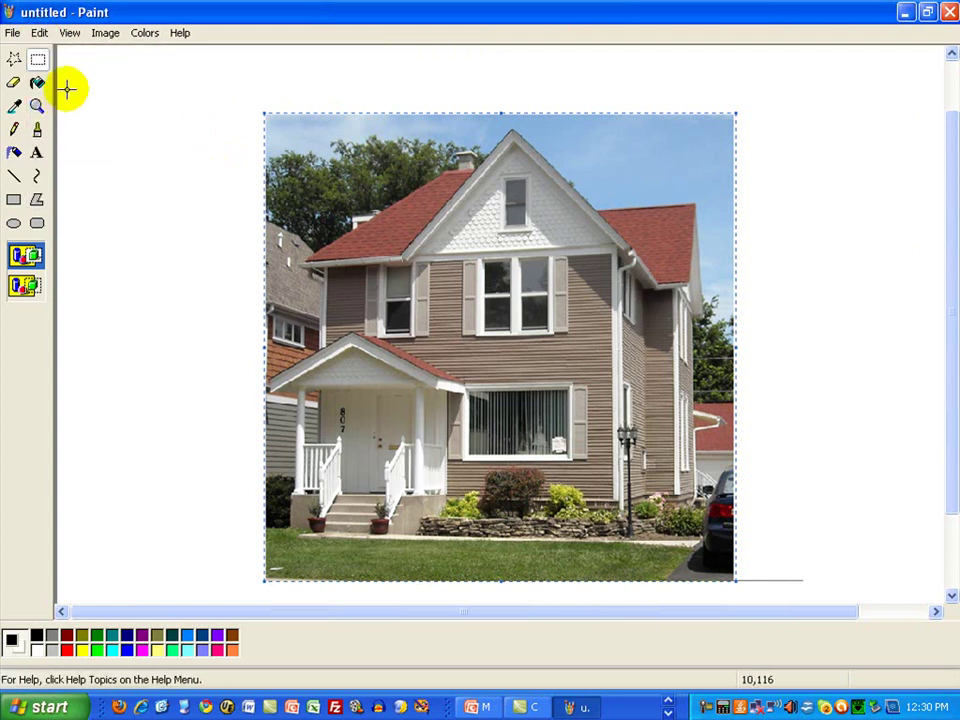
click(13, 32)
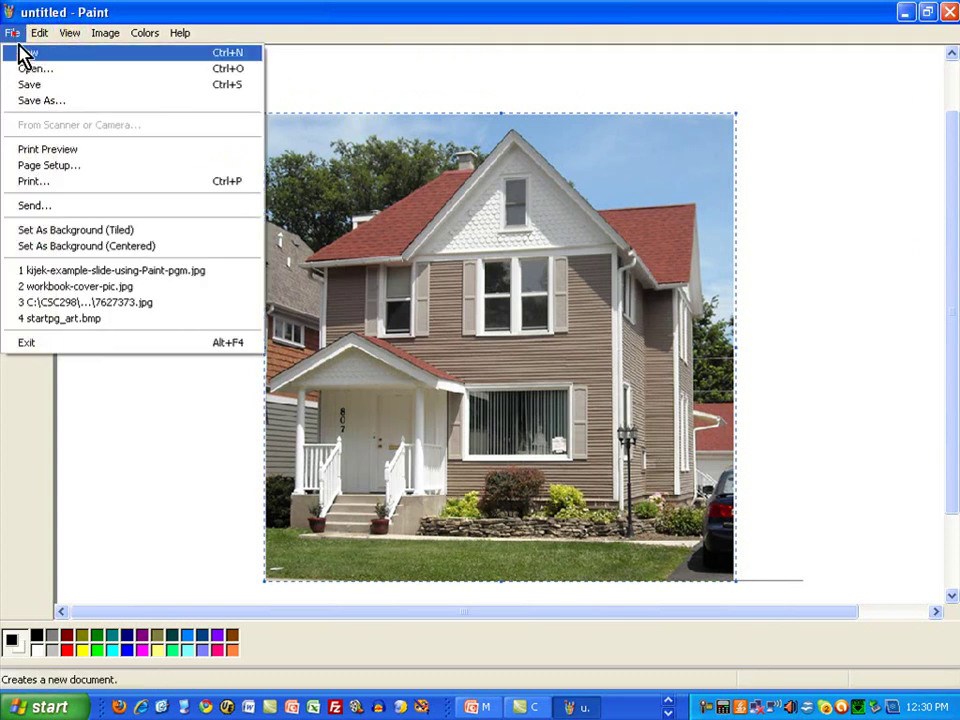
click(26, 55)
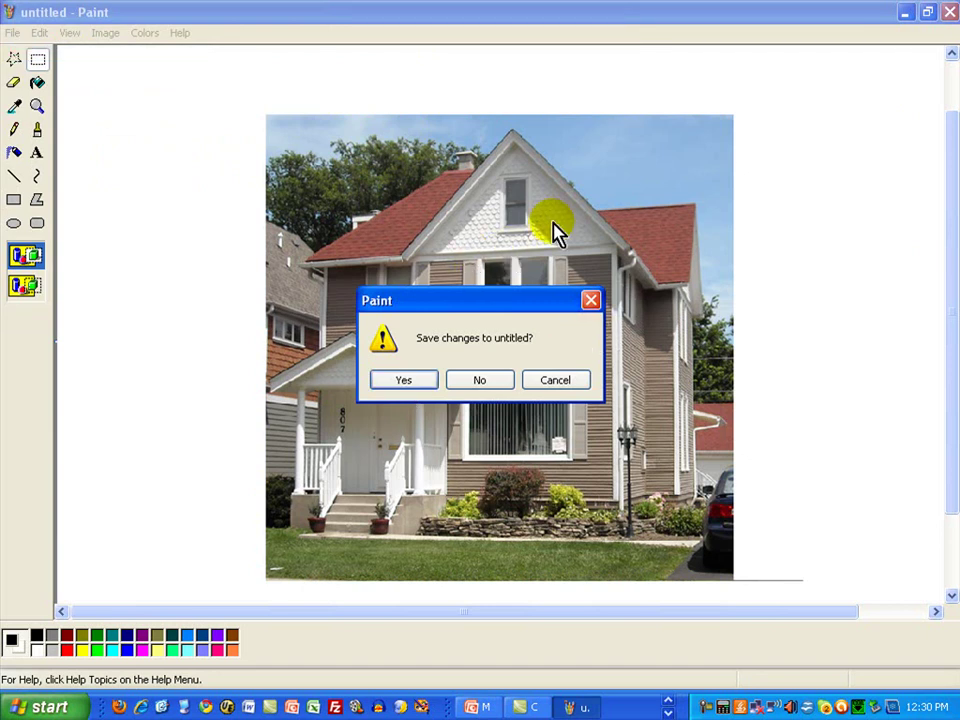
click(480, 380)
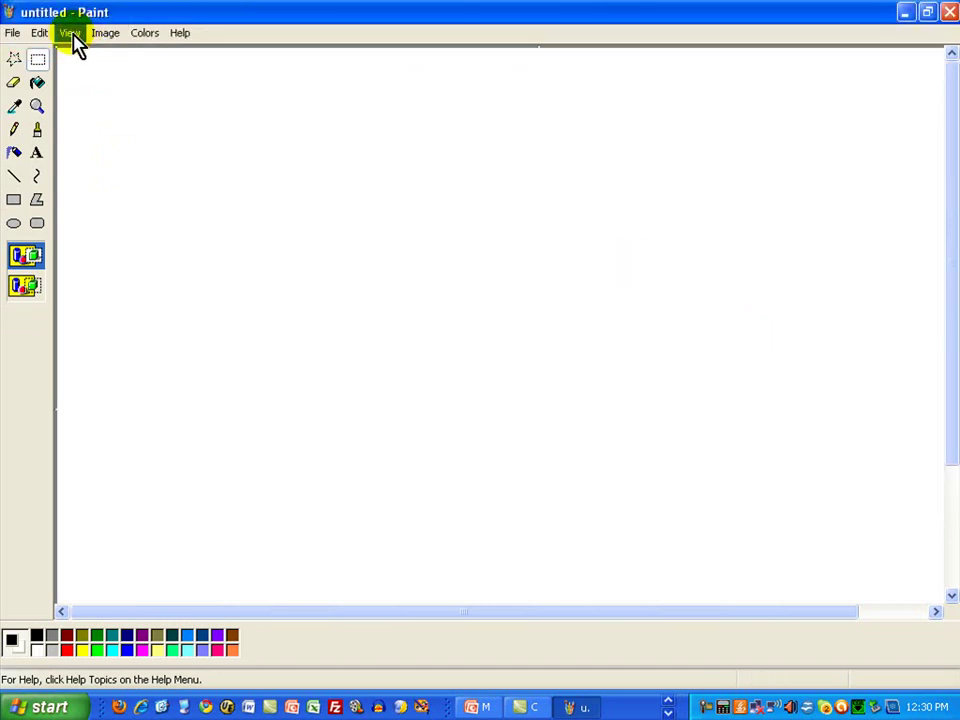
Paste the copied house photo into the fresh canvas's top-left corner and deselect it
click(42, 33)
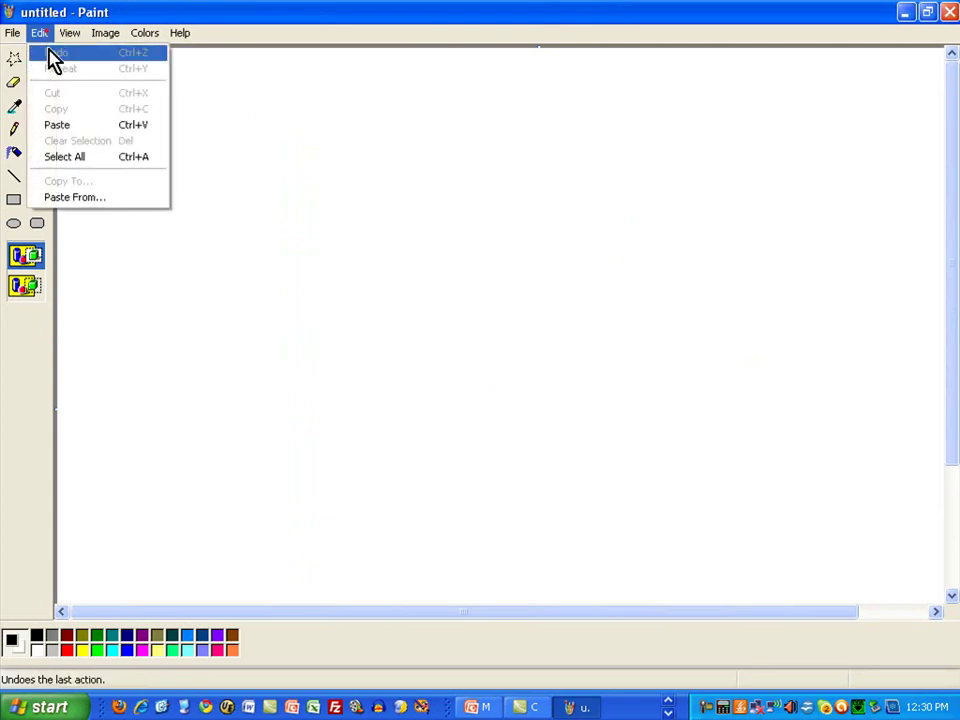
click(56, 124)
click(621, 349)
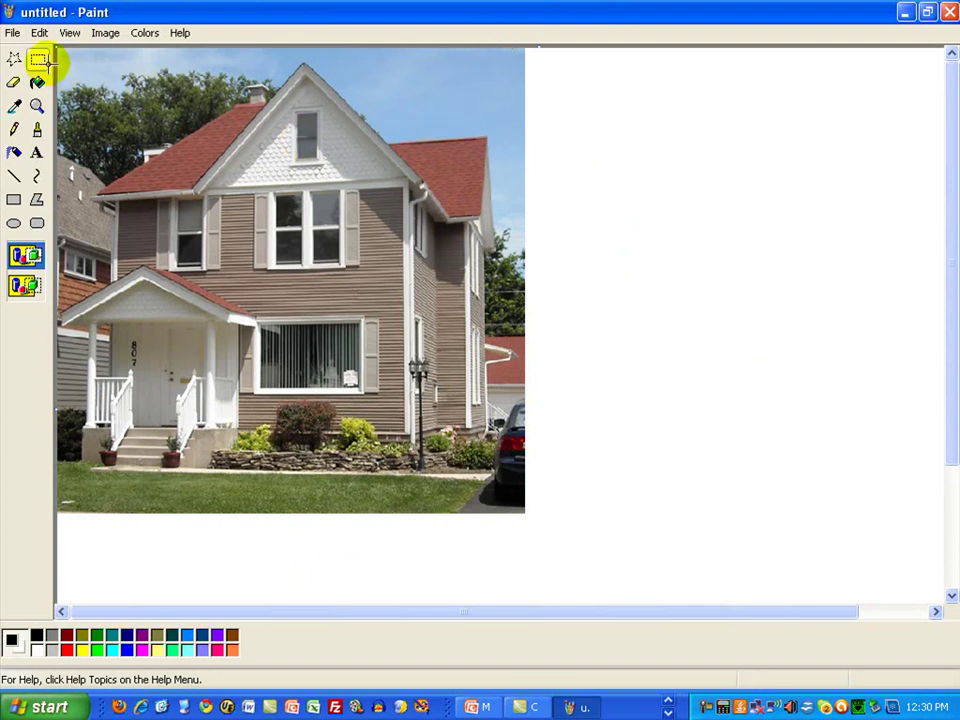
click(99, 38)
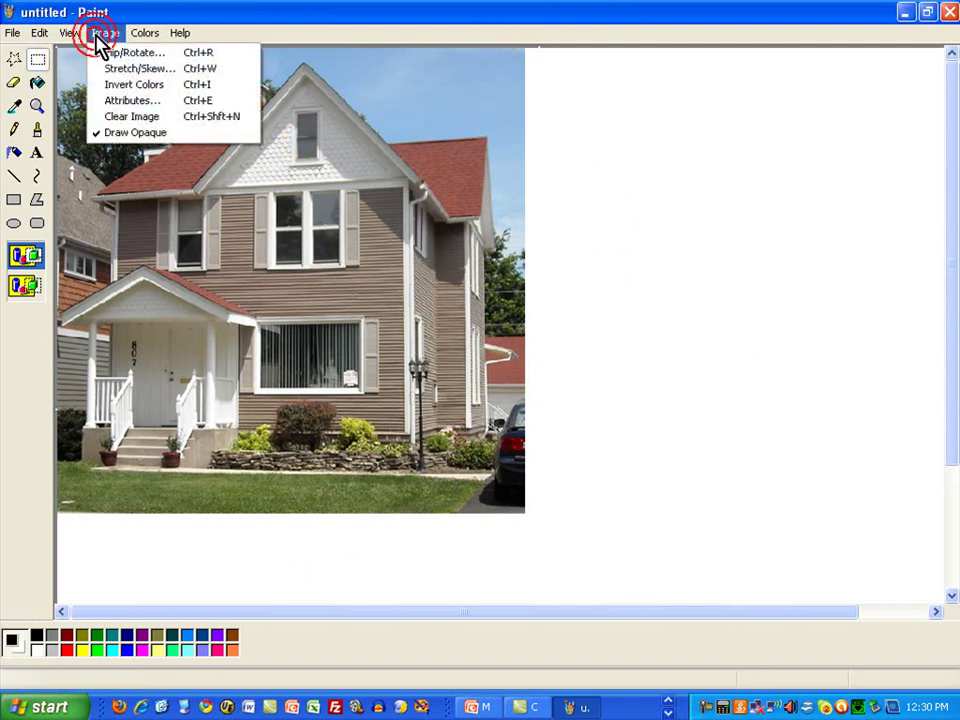
click(122, 102)
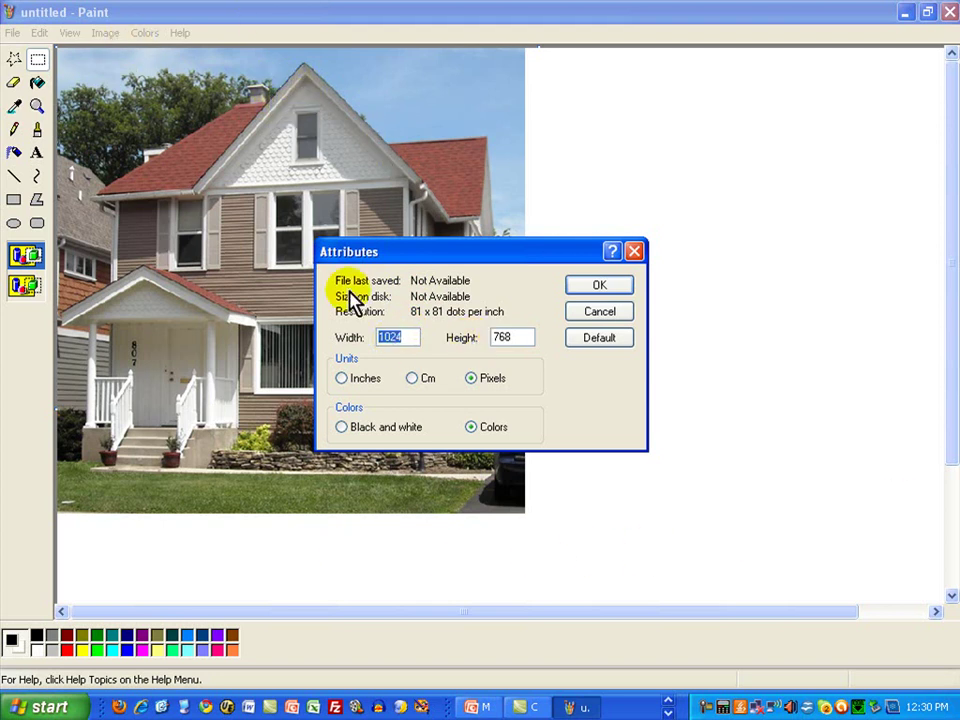
click(613, 316)
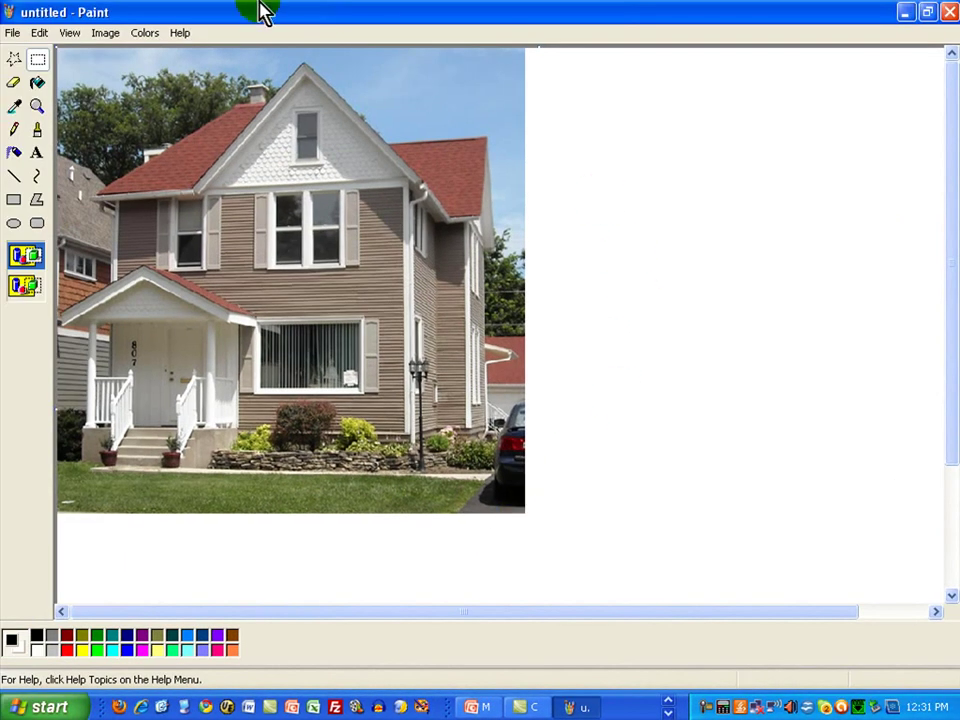
Set the canvas attributes to width 496 and height 493 pixels
click(105, 33)
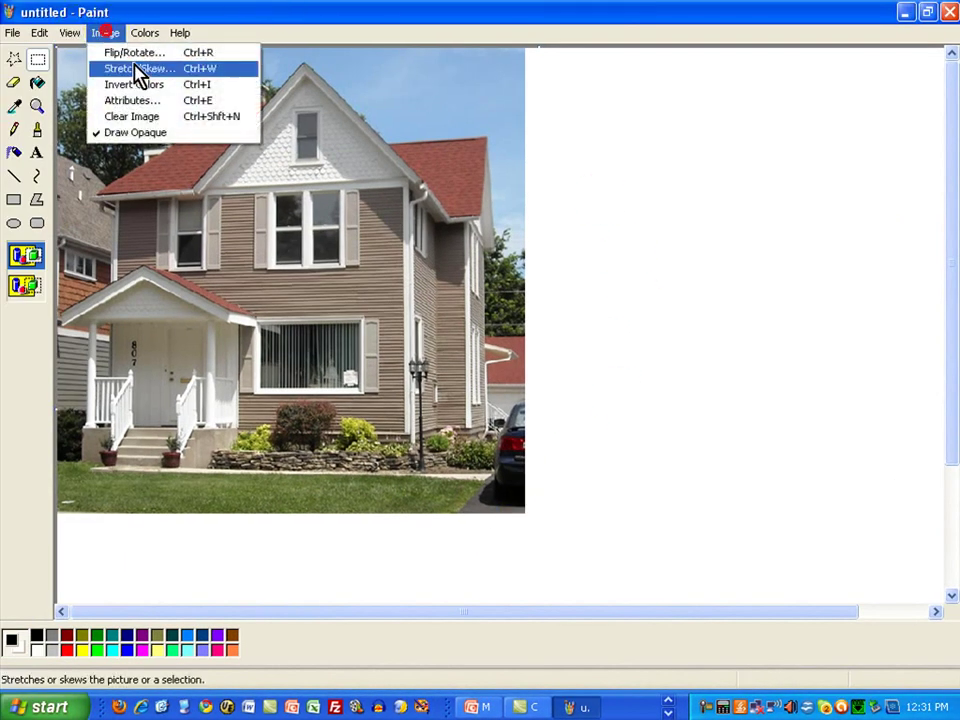
click(132, 99)
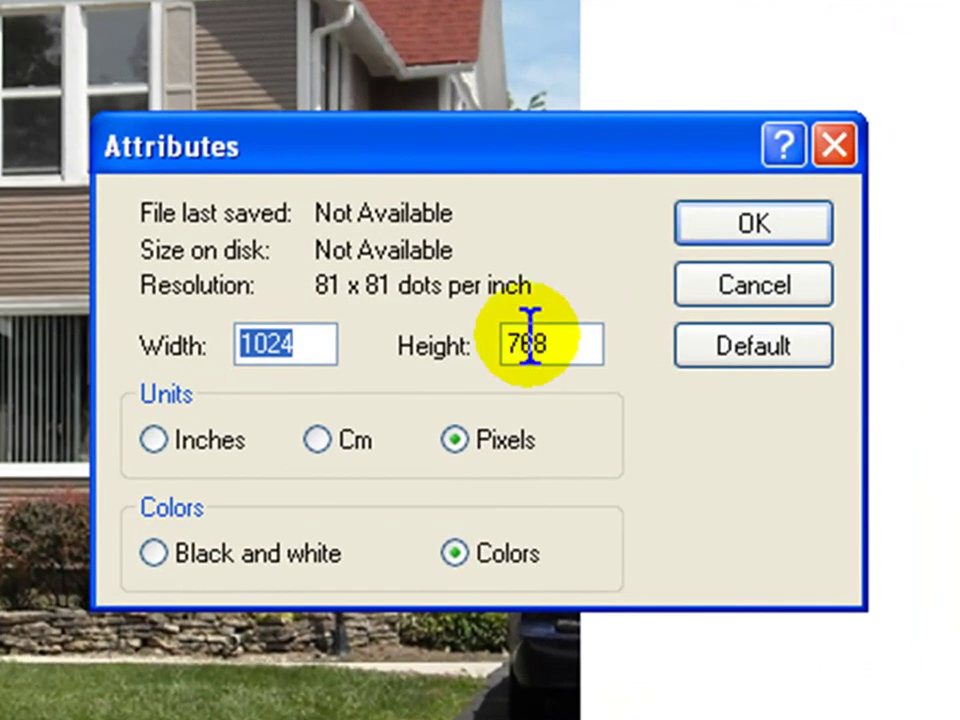
drag(302, 345, 161, 347)
text(496)
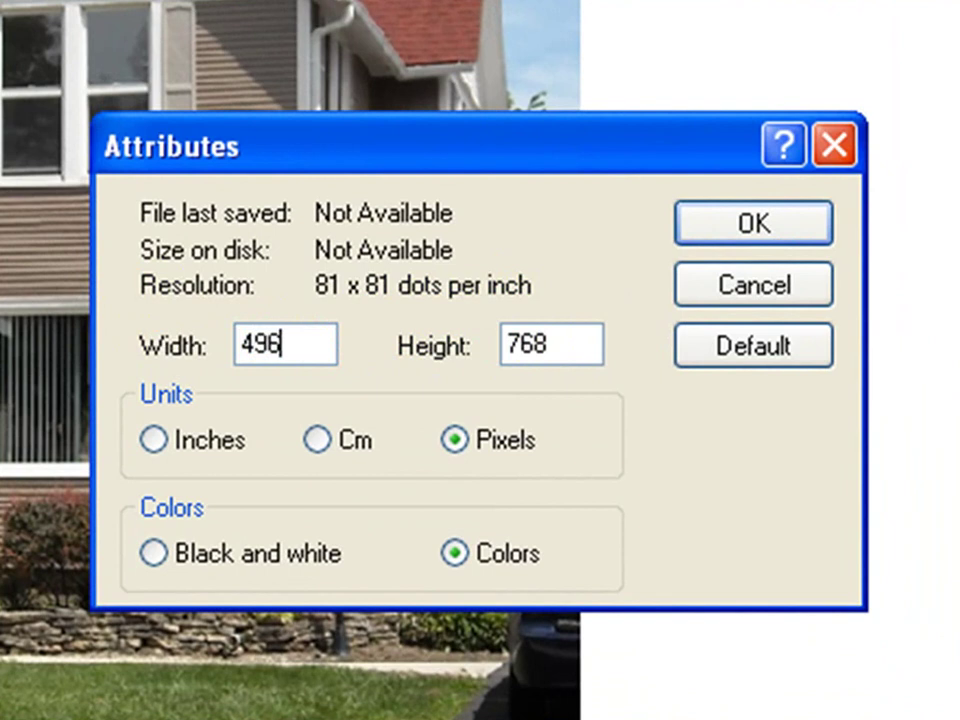
drag(561, 343, 480, 307)
text(493)
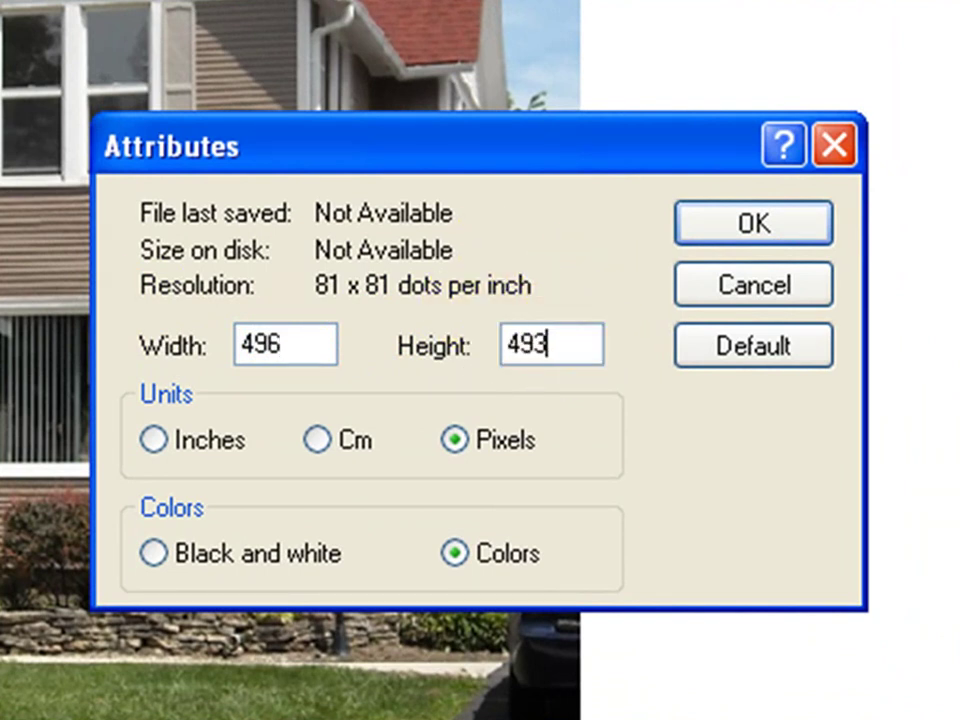
click(748, 226)
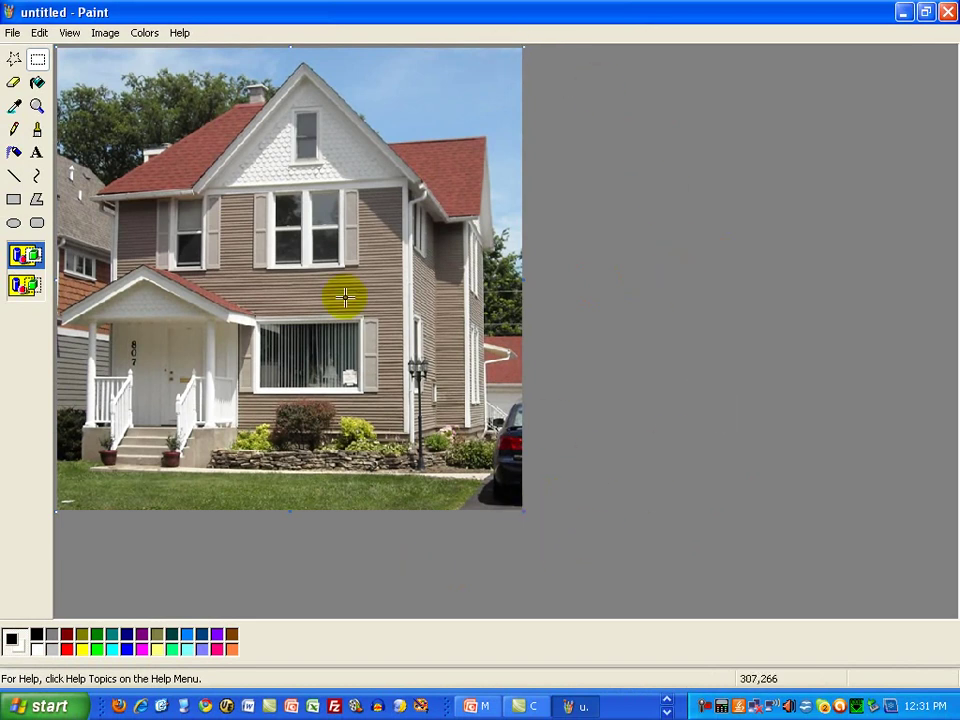
Reopen Image Attributes to confirm the 496 × 493 size, then cancel
click(105, 32)
click(130, 108)
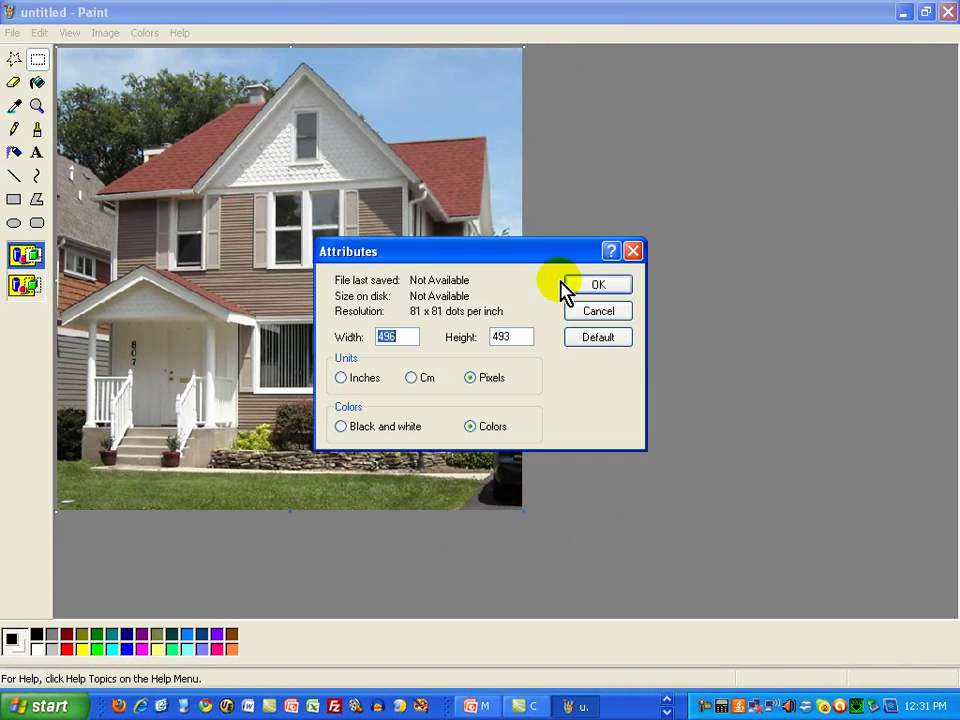
click(619, 314)
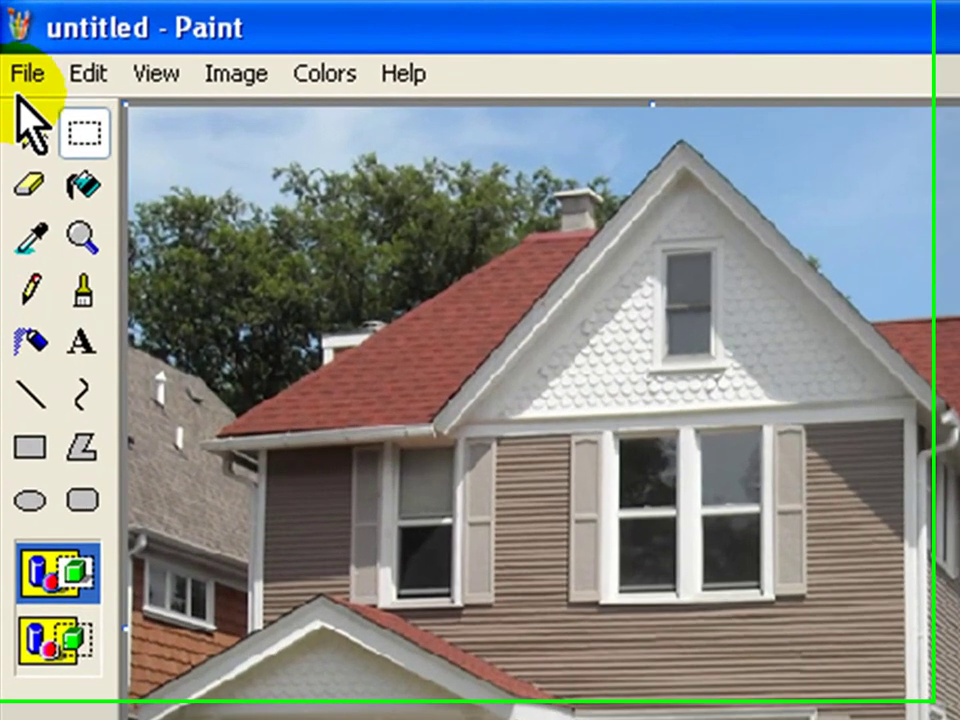
Save the picture as JPEG named old-house-cropped in My Pictures
click(12, 32)
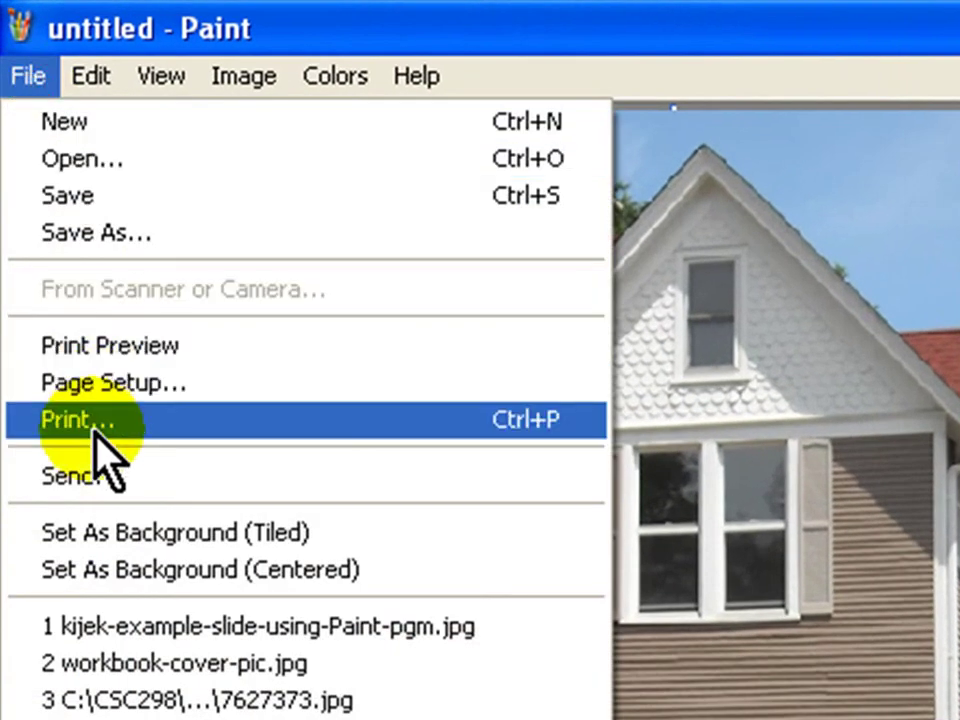
click(100, 236)
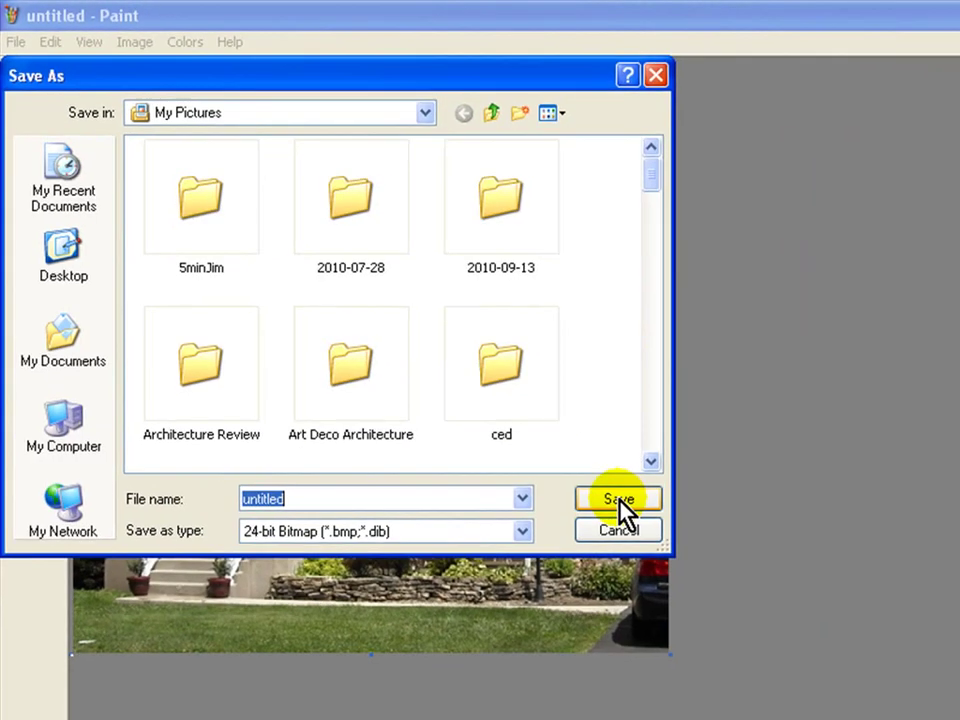
click(522, 531)
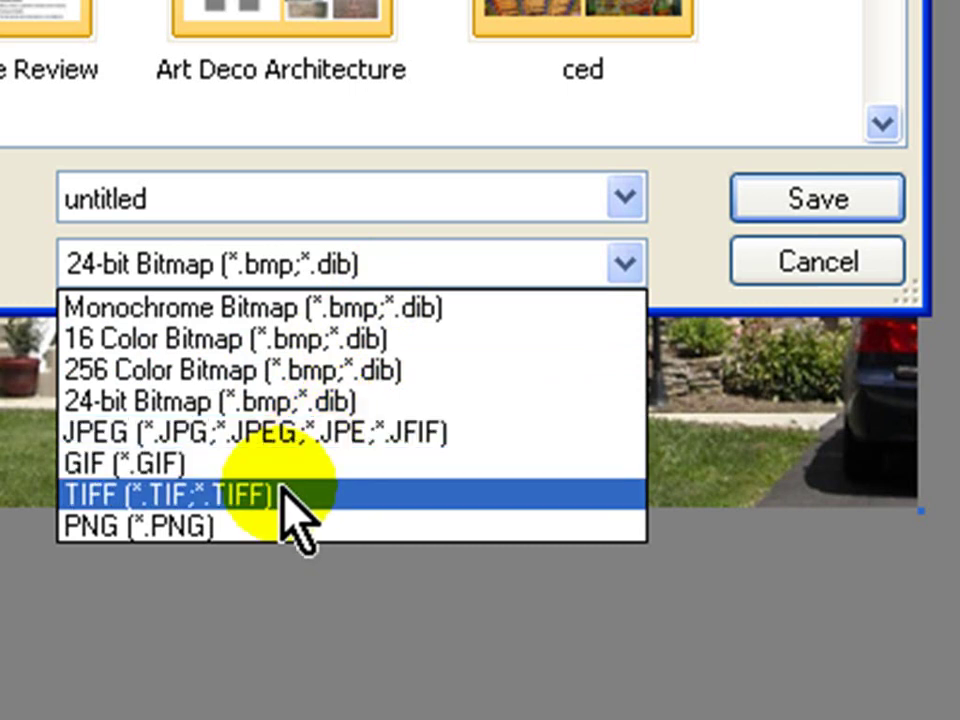
click(323, 438)
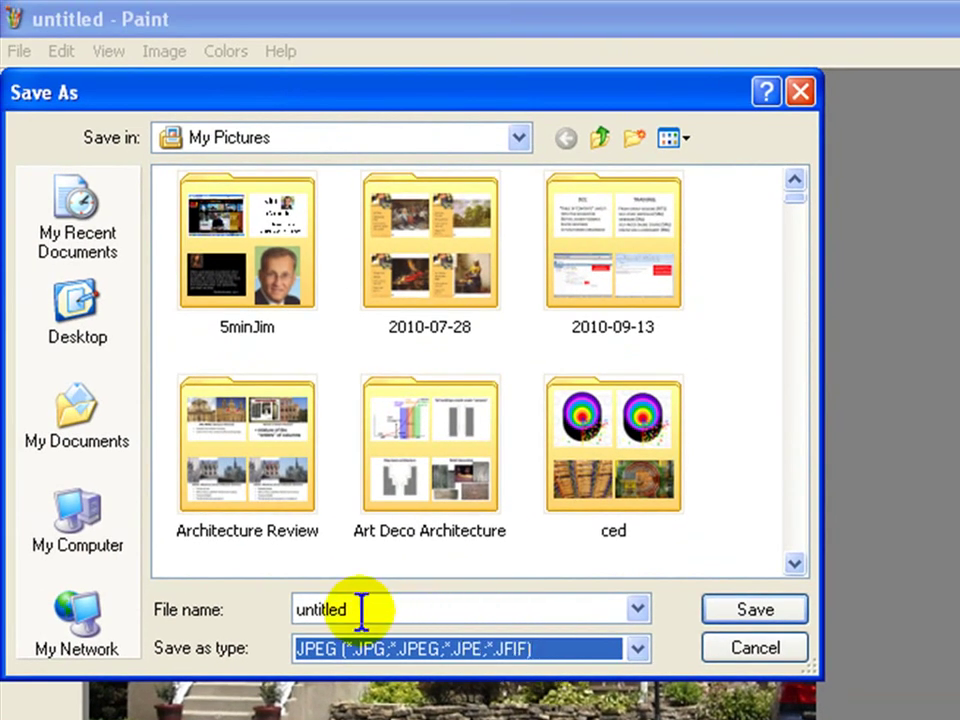
drag(362, 609, 304, 608)
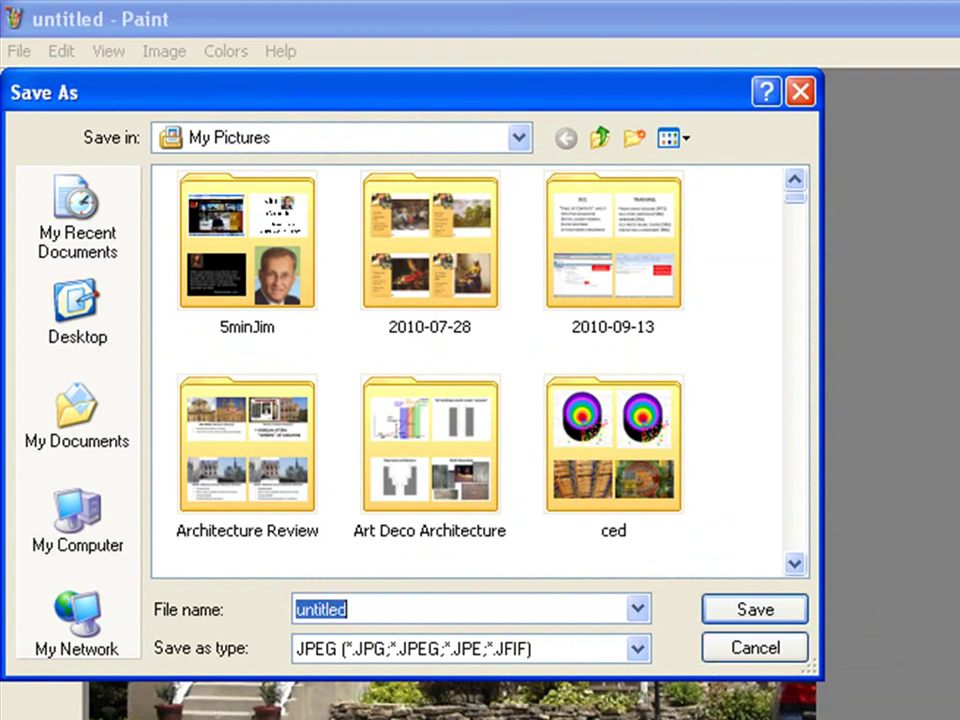
text(old-house)
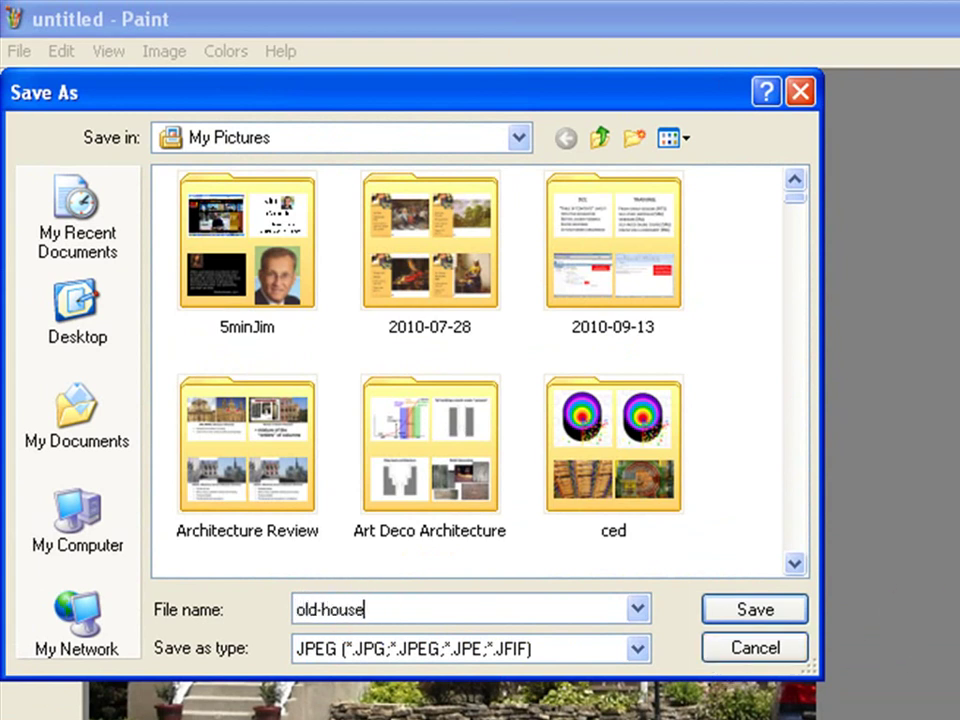
text(-cropped)
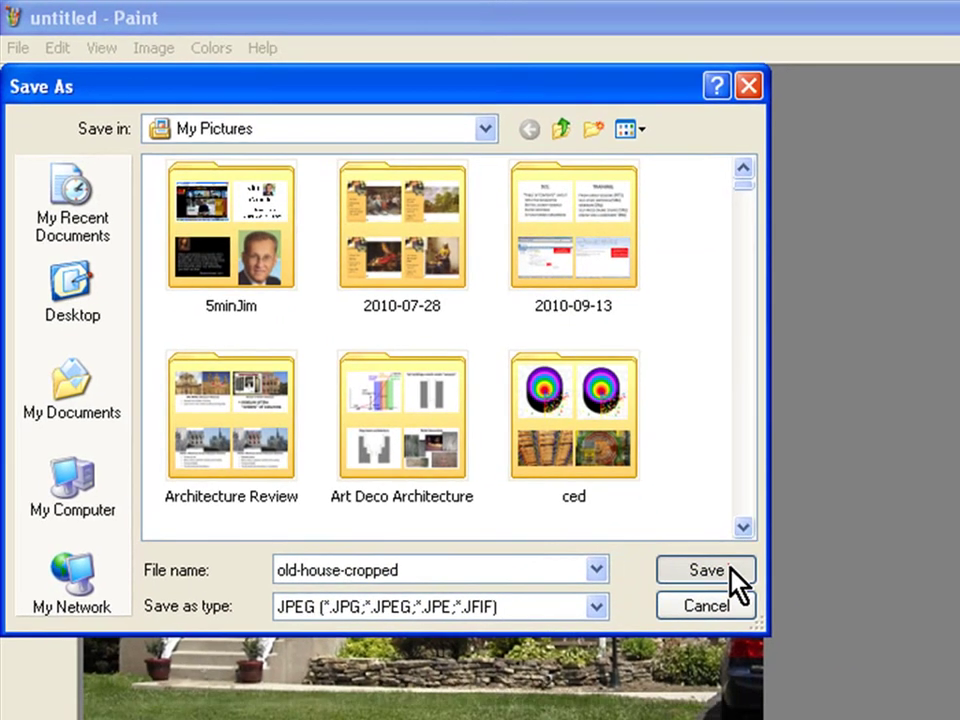
click(754, 612)
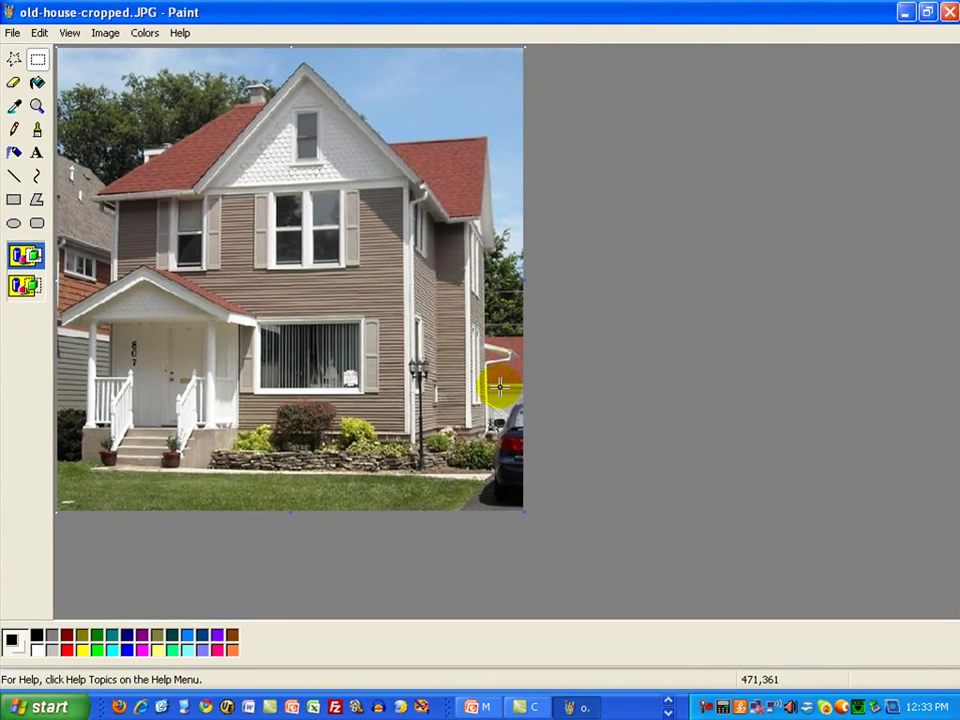
Close Paint and PowerPoint without saving the slides, then open My Computer
click(949, 12)
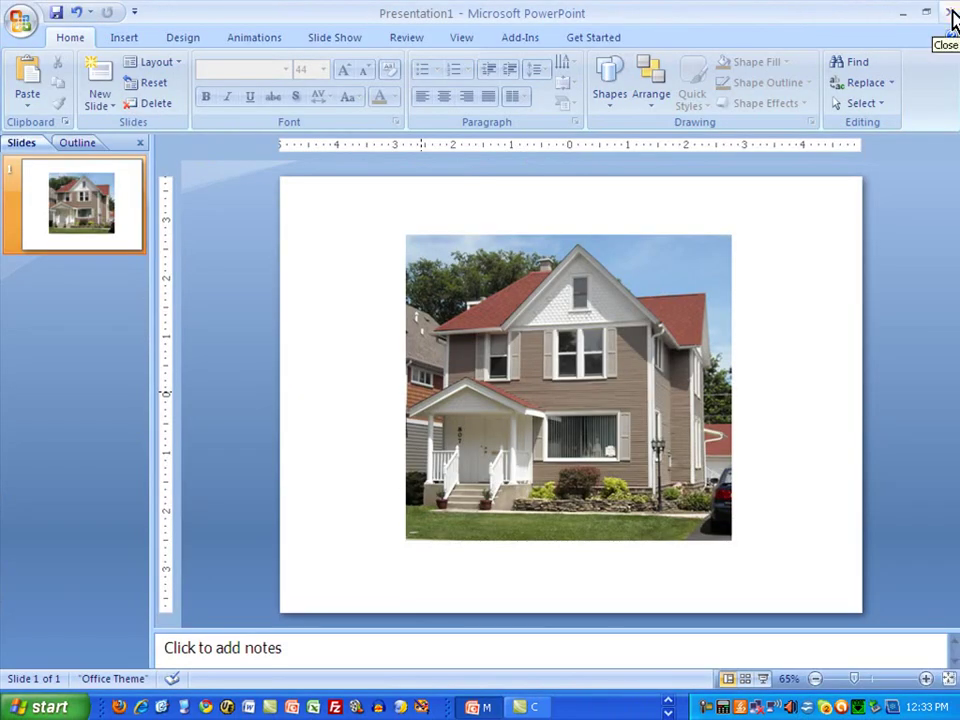
click(950, 12)
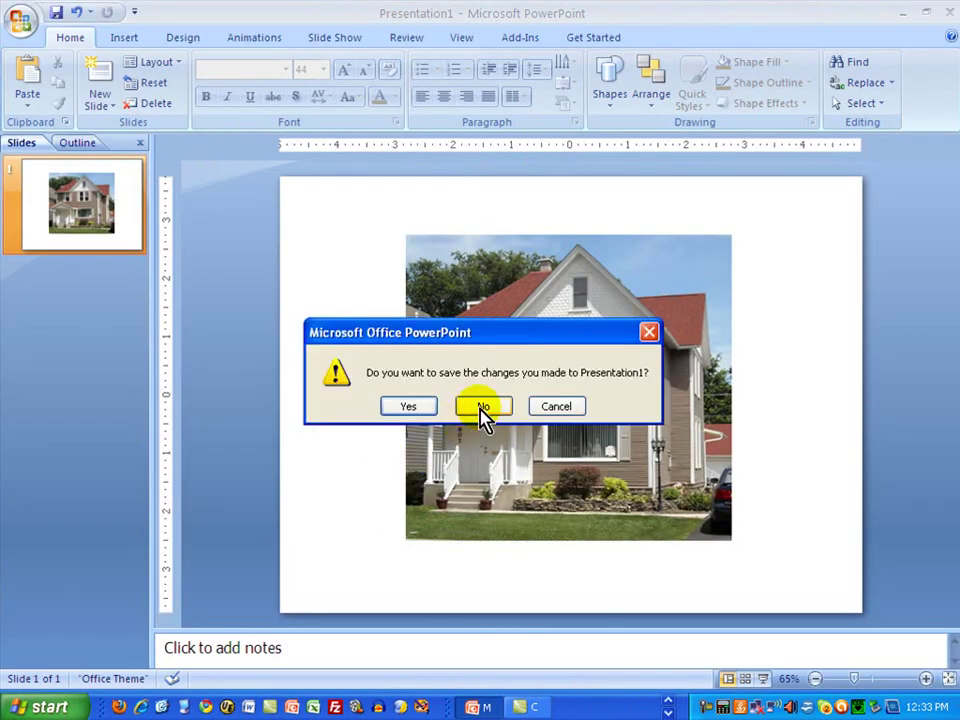
click(482, 407)
click(186, 708)
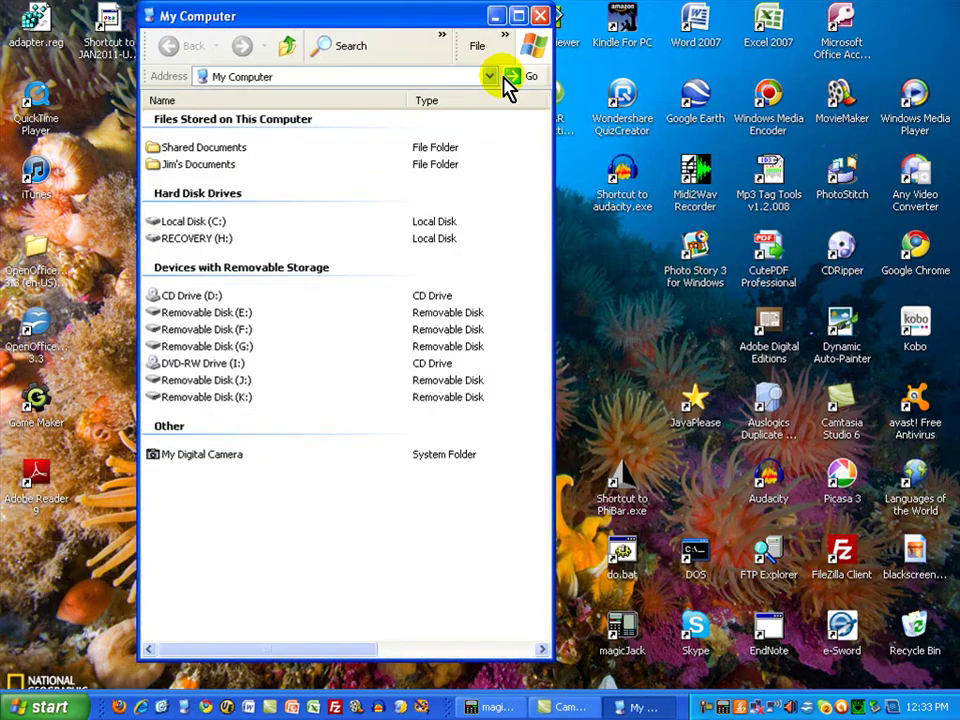
Go to My Documents > My Pictures and bring up the actions for old-house-cropped.JPG
double_click(209, 162)
double_click(178, 405)
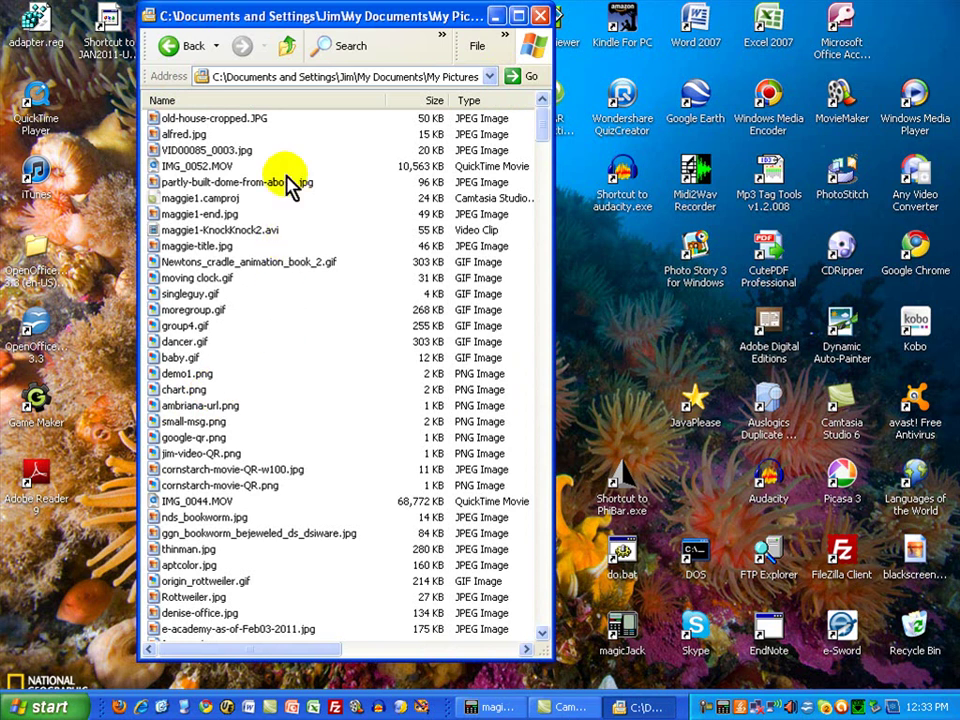
right_click(254, 122)
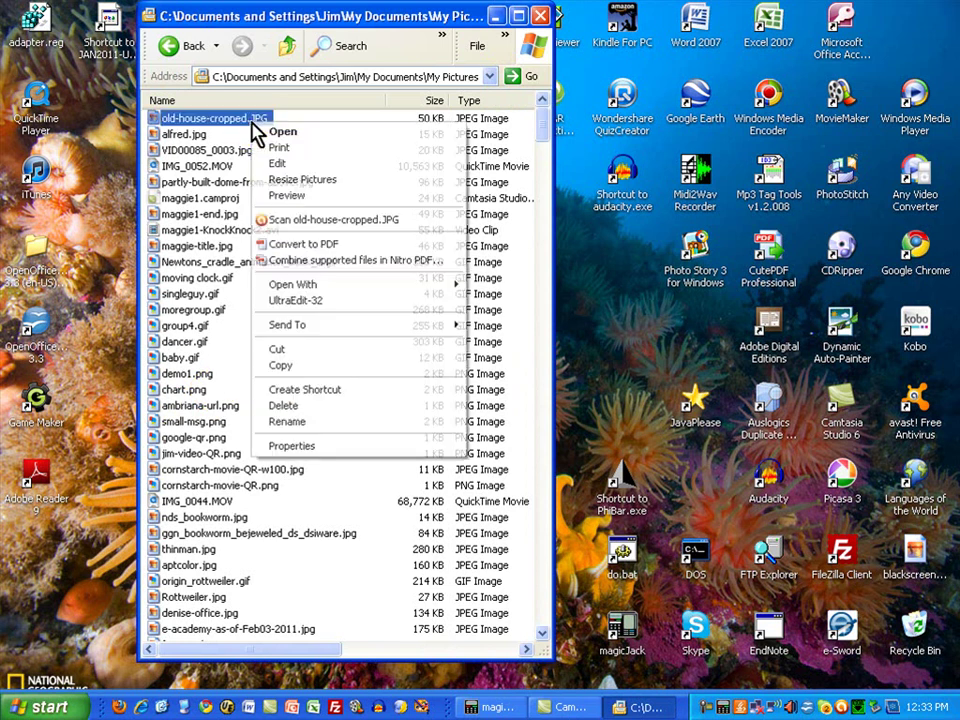
click(285, 196)
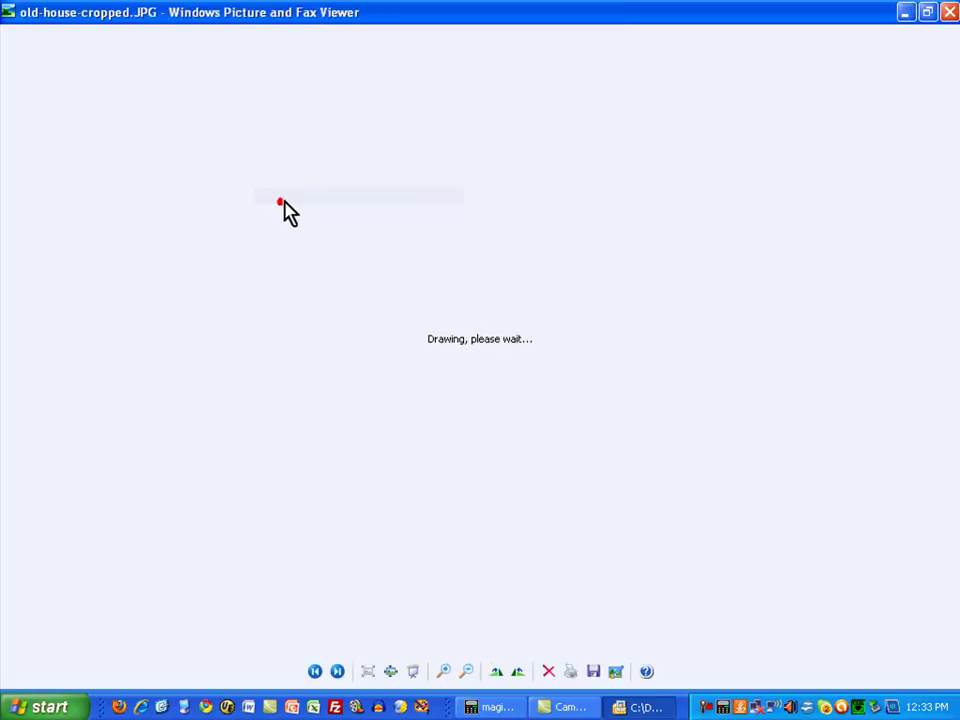